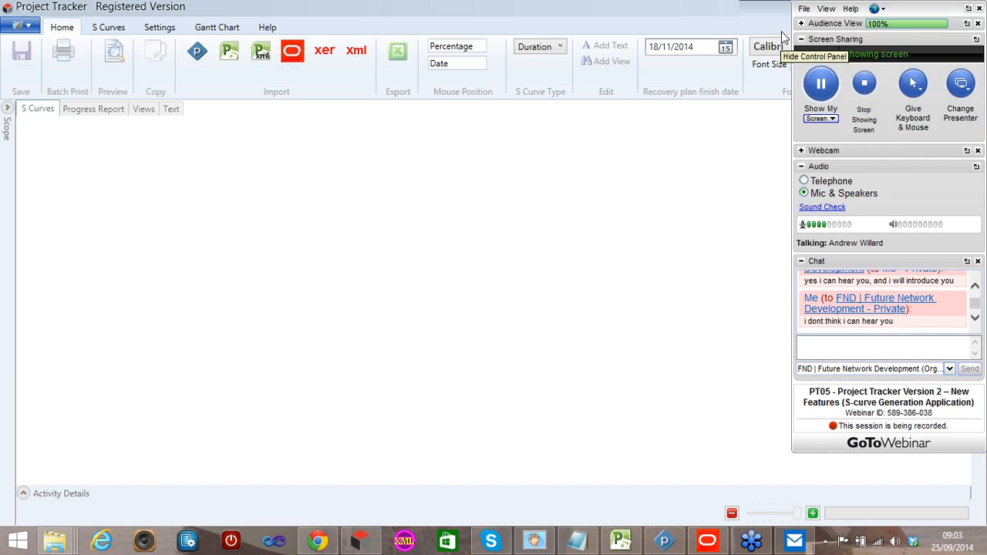
# Step: Hide the webinar control panel that covers part of the project window
pyautogui.click(781, 34)
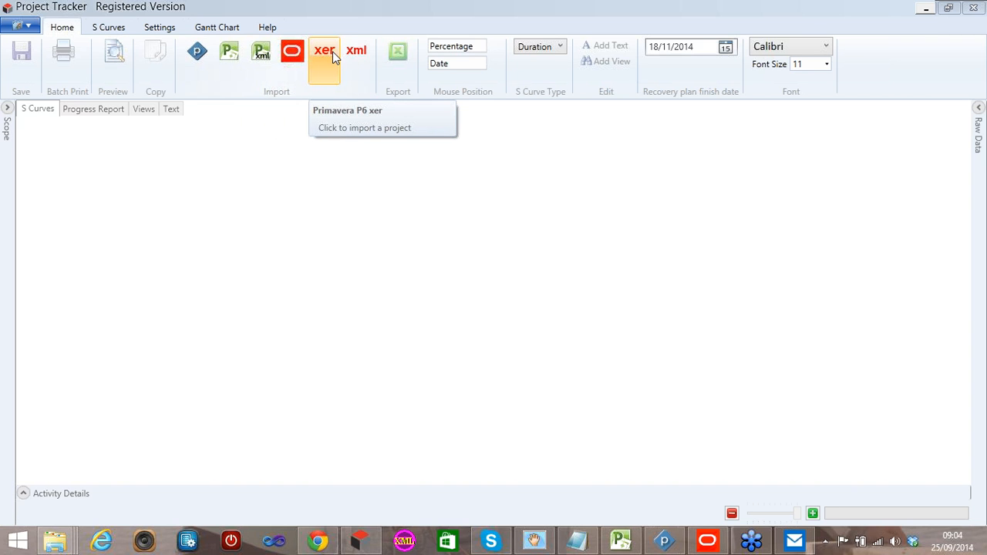
pyautogui.click(269, 59)
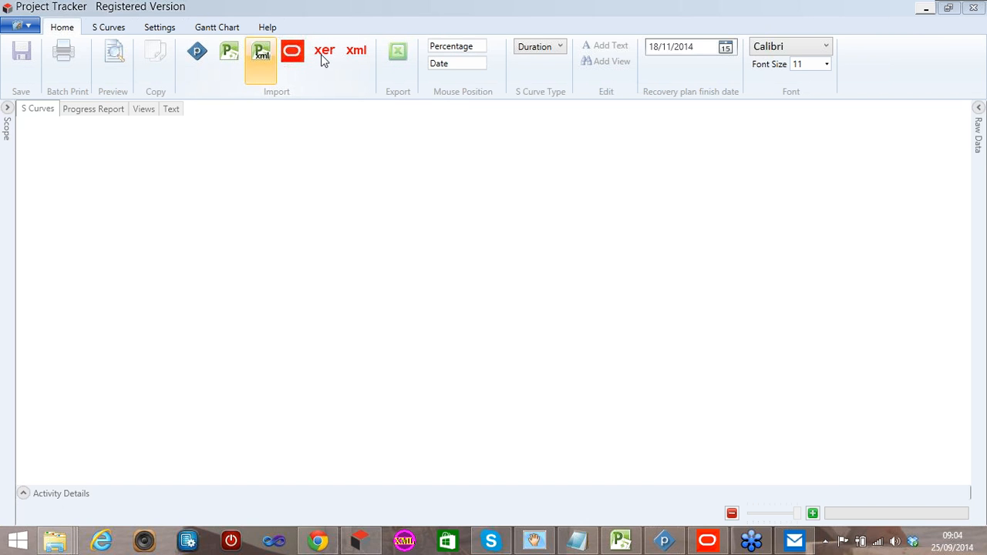
pyautogui.click(324, 59)
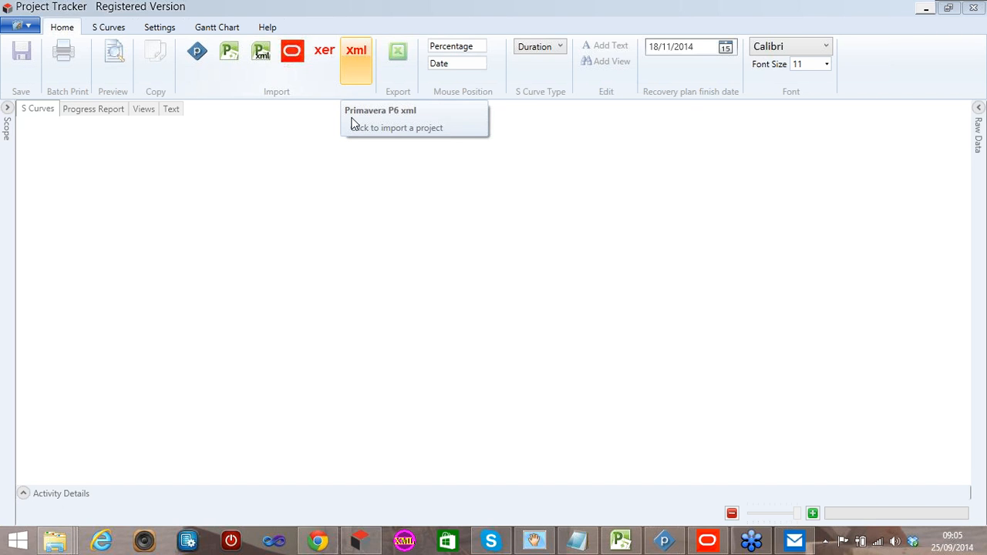
# Step: Import the Primavera P6 XER project with Baseline 1, using the late dates from Baseline 1 as Baseline 2
pyautogui.click(331, 57)
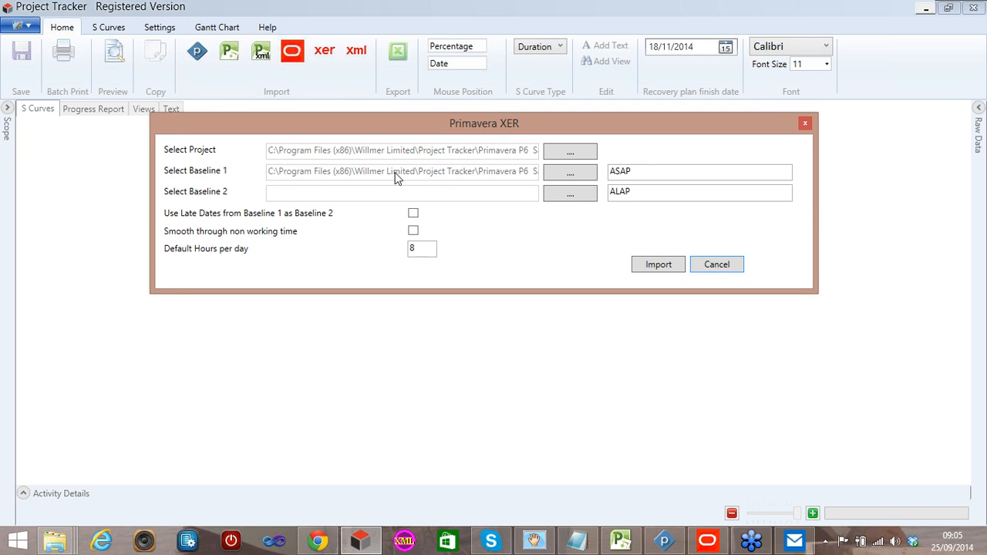
pyautogui.click(562, 194)
pyautogui.click(414, 215)
pyautogui.click(654, 267)
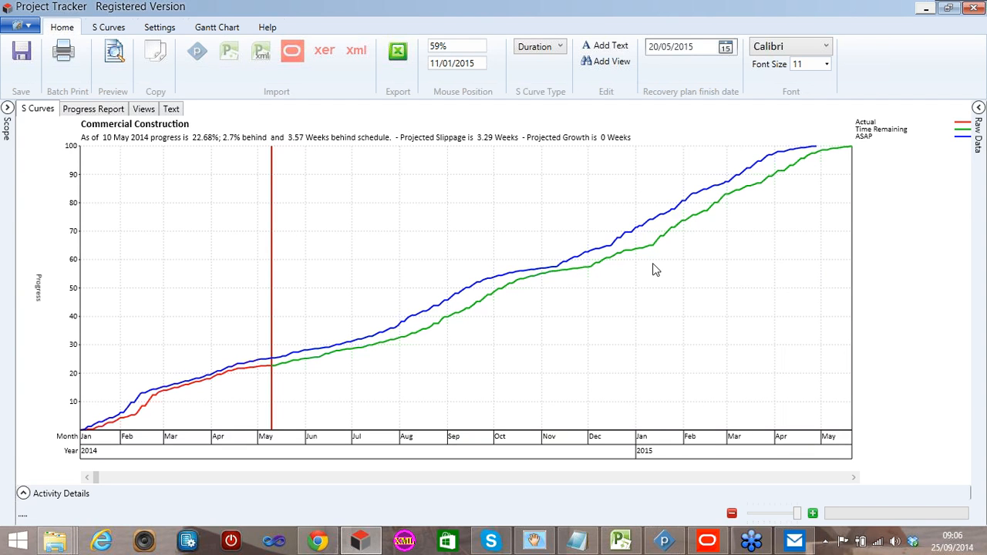
# Step: View the print preview of the Commercial Construction S curve chart and close it
pyautogui.click(151, 66)
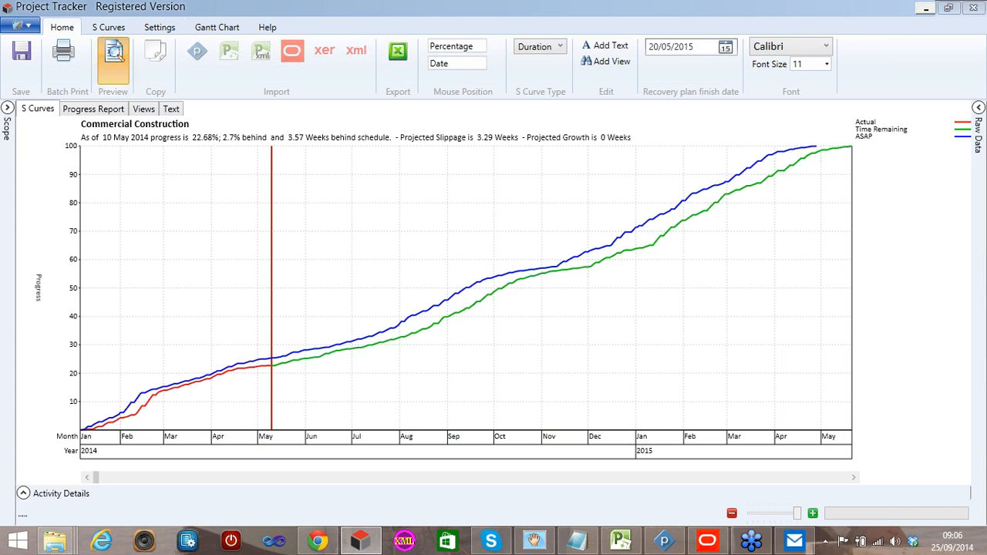
pyautogui.click(113, 56)
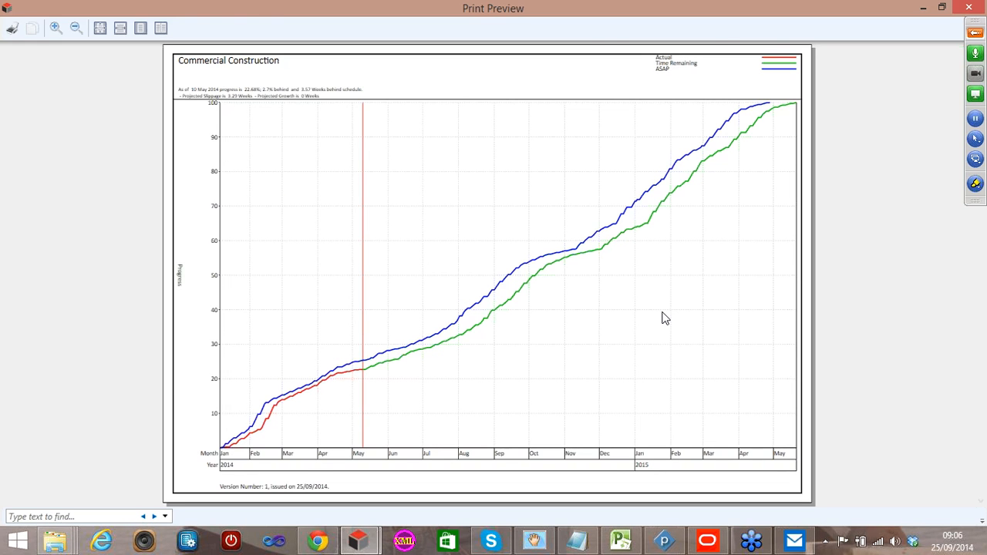
pyautogui.click(968, 6)
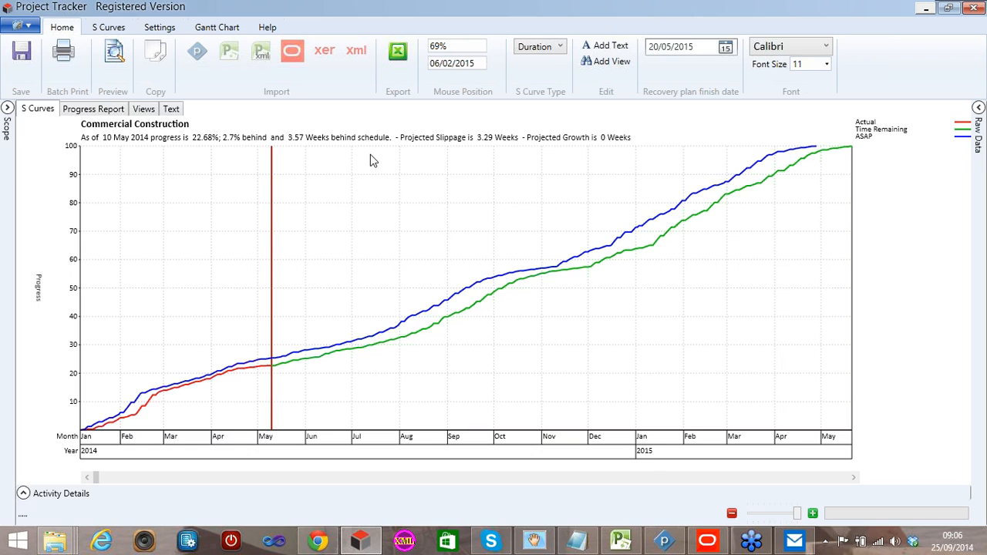
# Step: View the project's Cost and Resource S curves, and return the S curve type to Duration
pyautogui.click(551, 53)
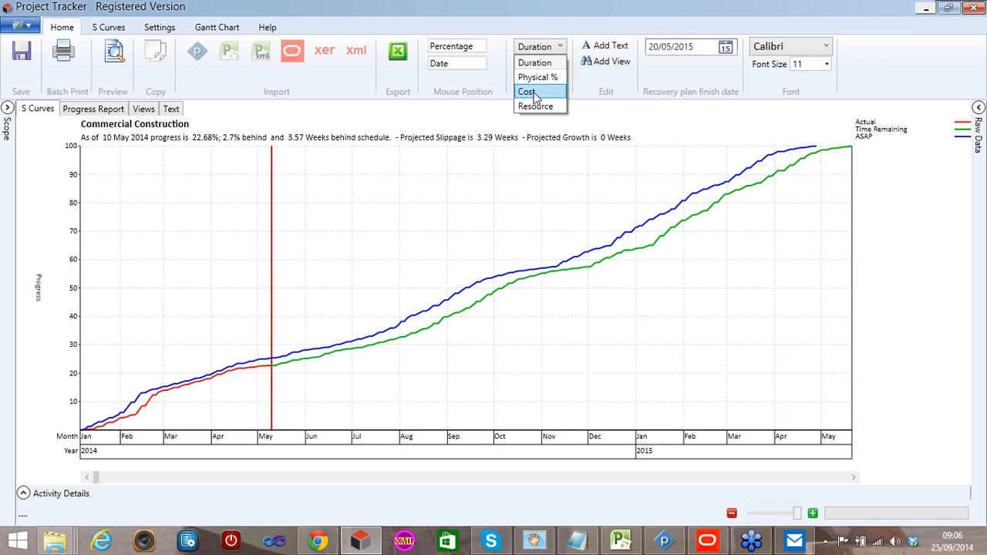
pyautogui.click(528, 92)
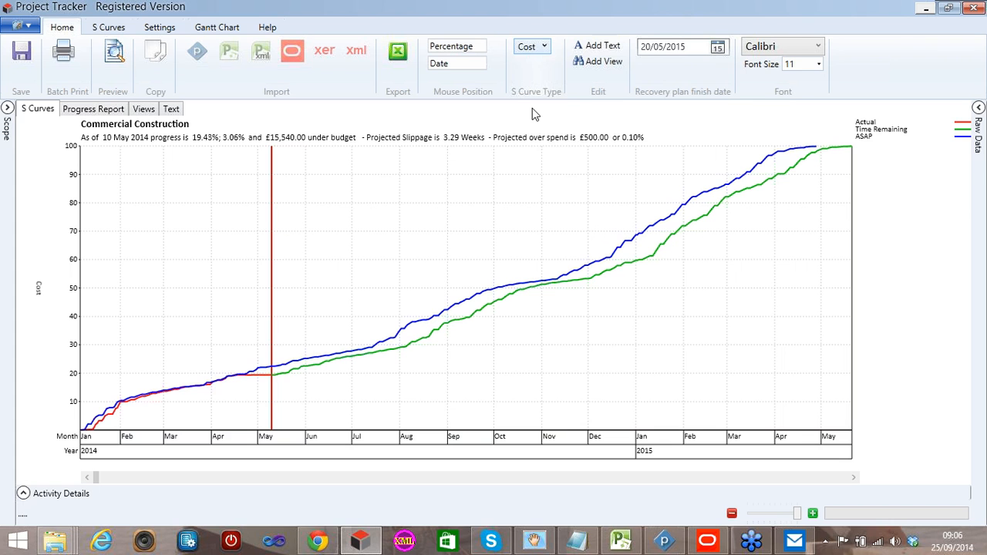
pyautogui.press('Down')
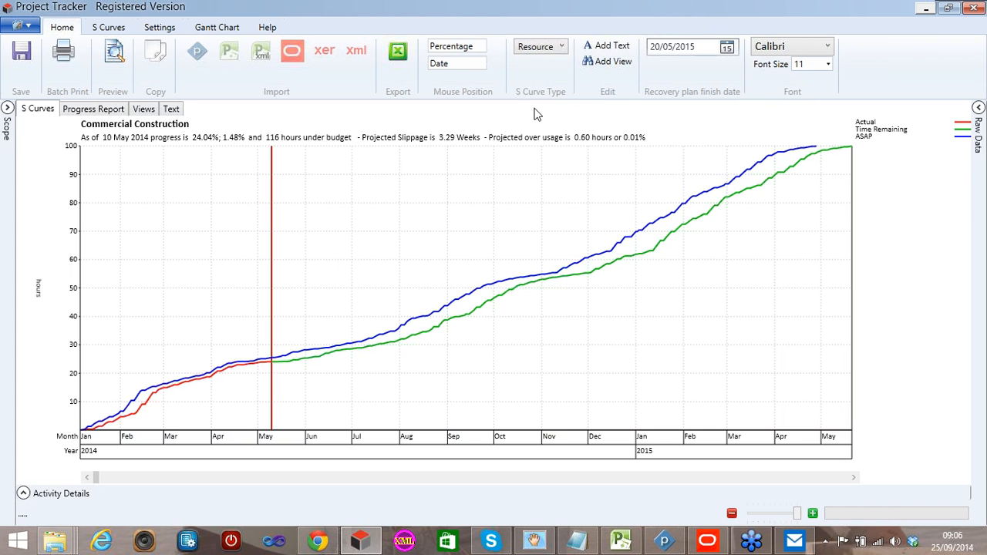
pyautogui.click(540, 54)
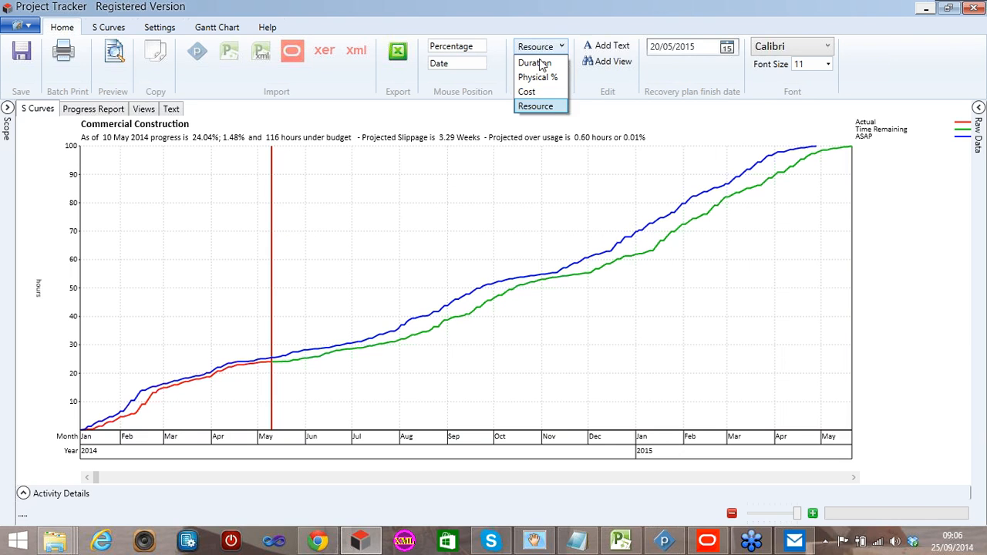
pyautogui.click(542, 65)
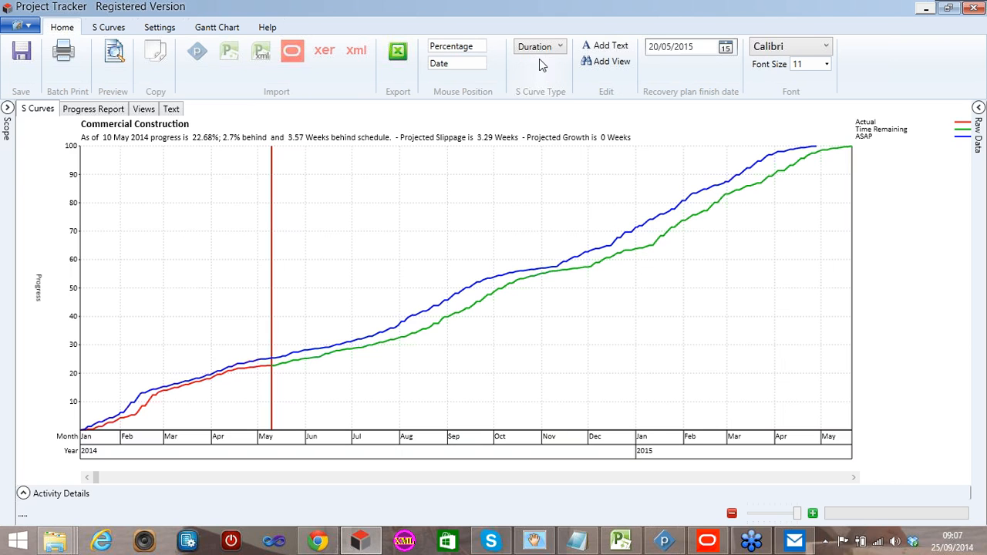
# Step: Display the Target, Baseline 1 and Baseline 2 lines together with the Actual line, leaving the Forecast line off
pyautogui.click(110, 27)
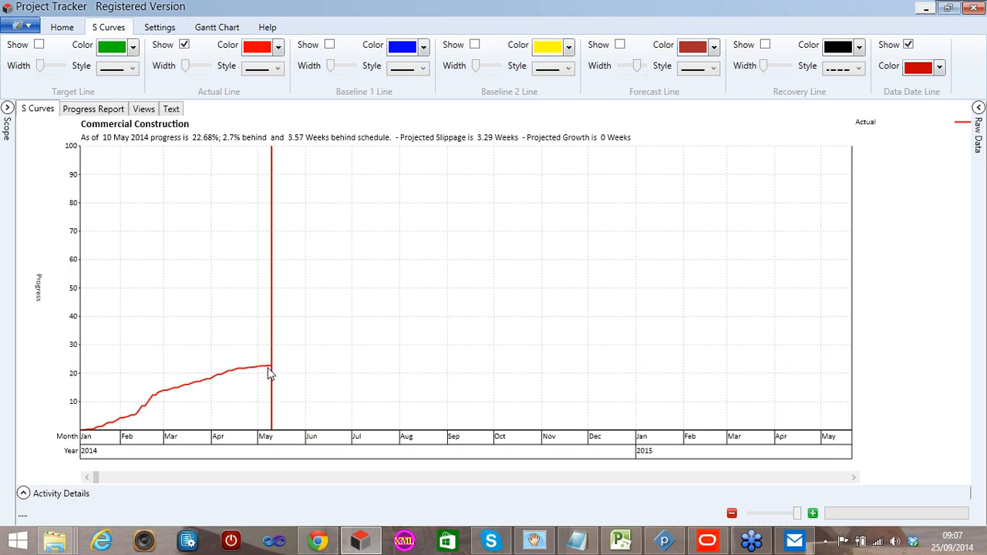
pyautogui.click(37, 45)
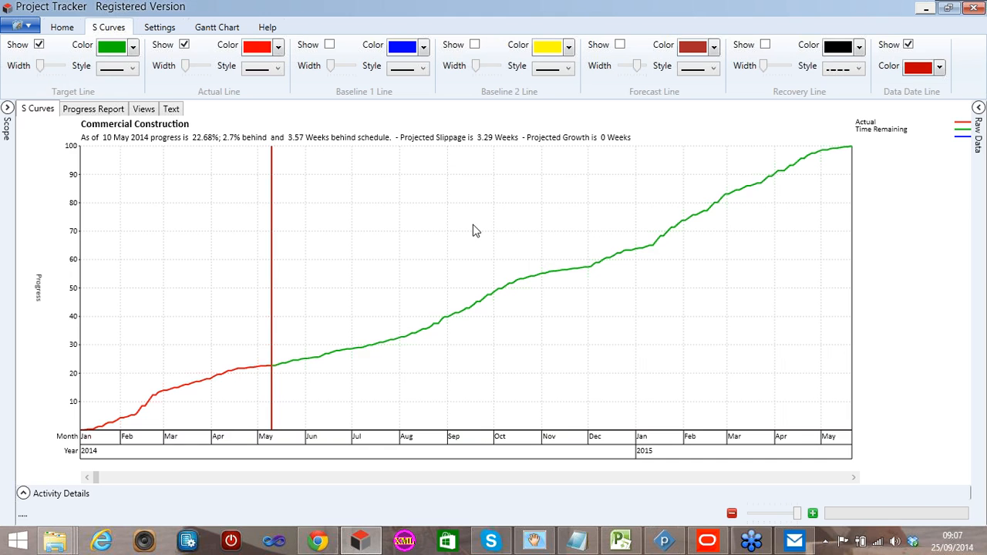
pyautogui.click(475, 46)
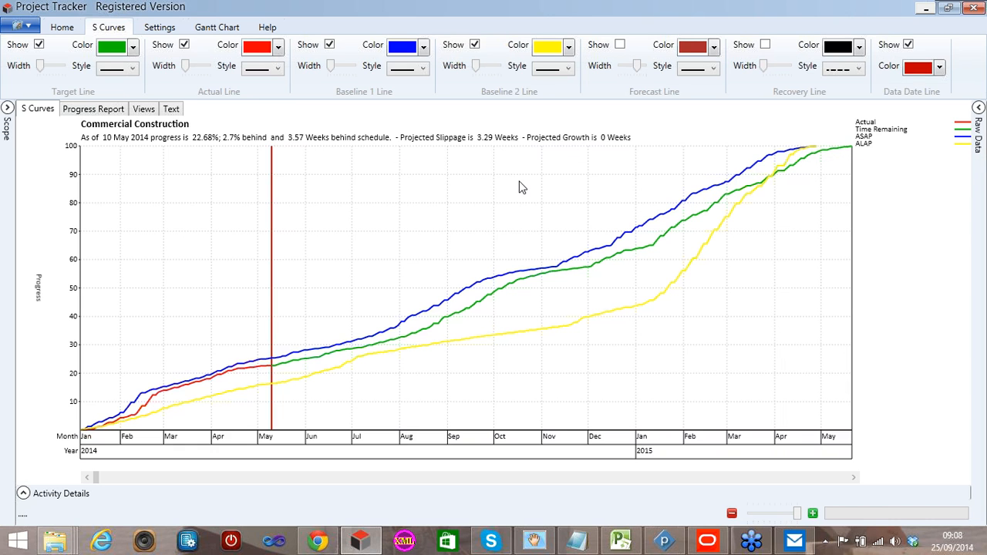
pyautogui.click(619, 46)
# Step: Read through the progress report from Summary Progress to the Project Slippage and Progress To Date sections
pyautogui.click(98, 110)
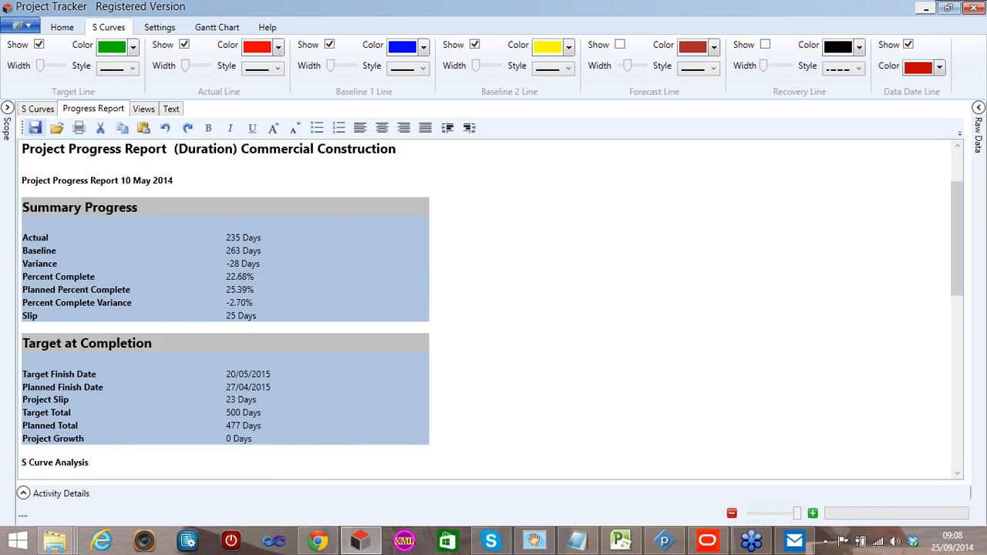
pyautogui.scroll(-2, 486, 308)
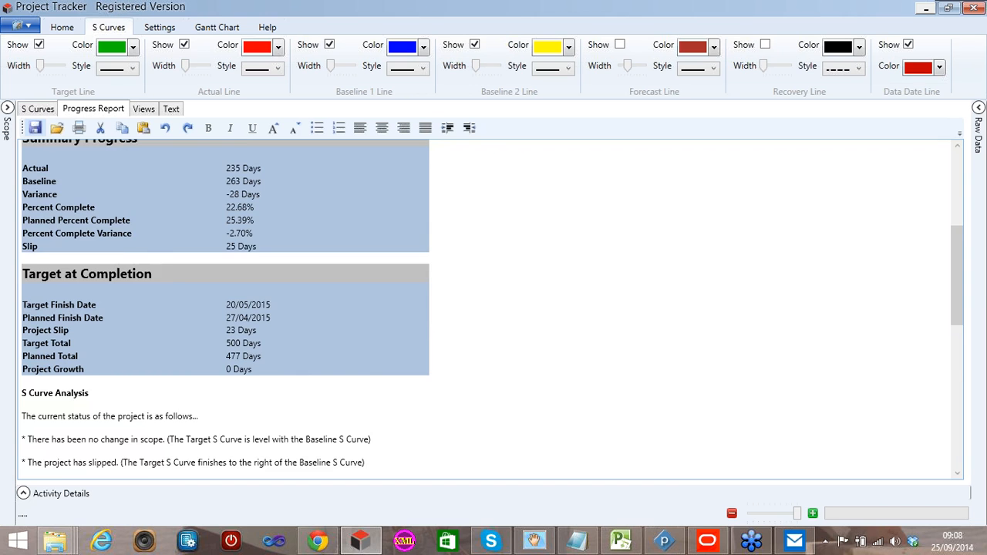
pyautogui.scroll(-3, 486, 309)
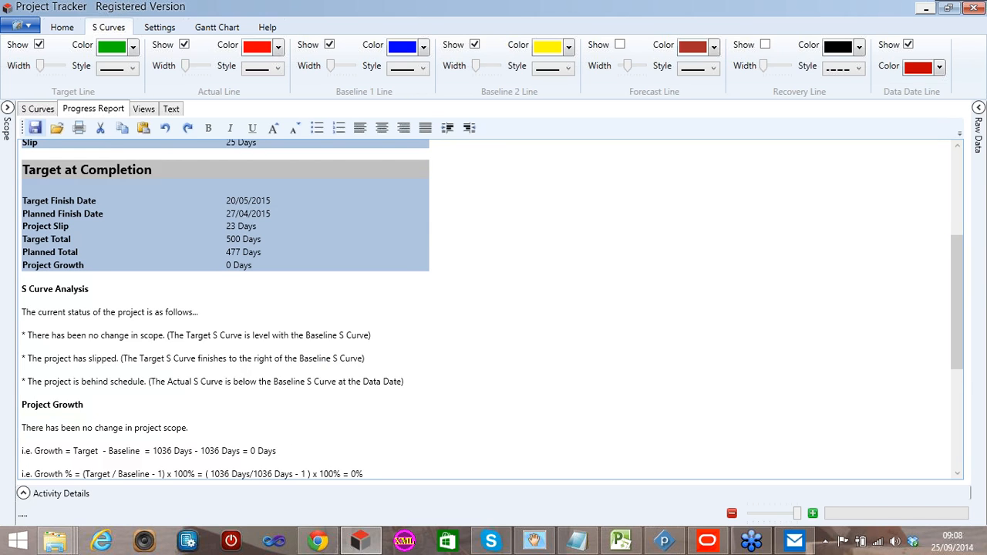
pyautogui.scroll(-1, 486, 308)
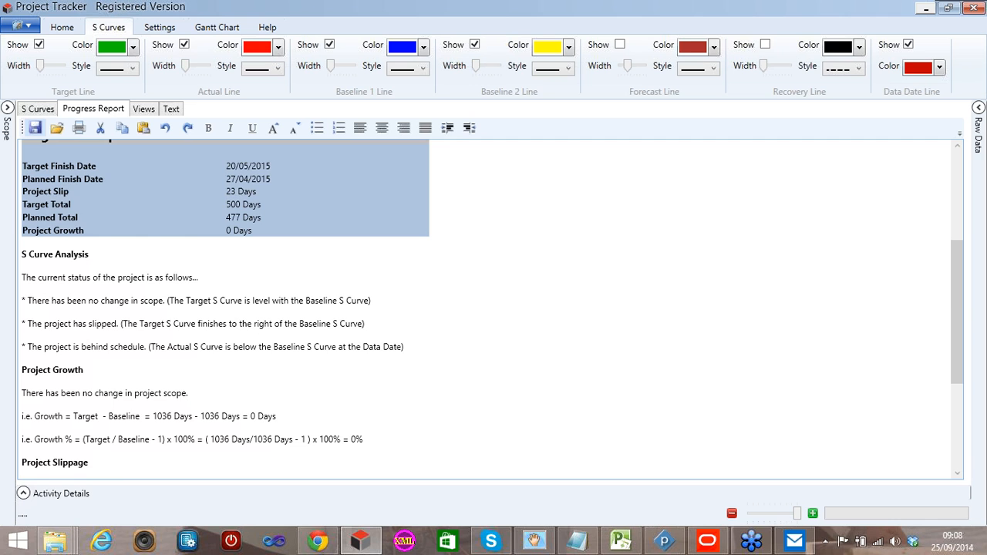
pyautogui.scroll(-6, 486, 308)
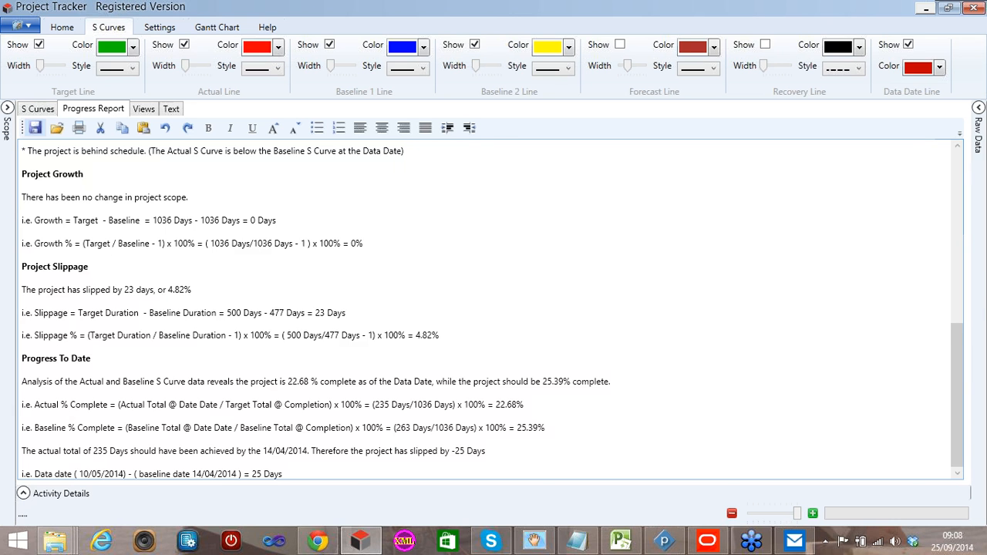
# Step: Add the sample text "retrterterter" after the slippage percentage in the report's Project Slippage section
pyautogui.moveTo(316, 313); pyautogui.dragTo(321, 313)
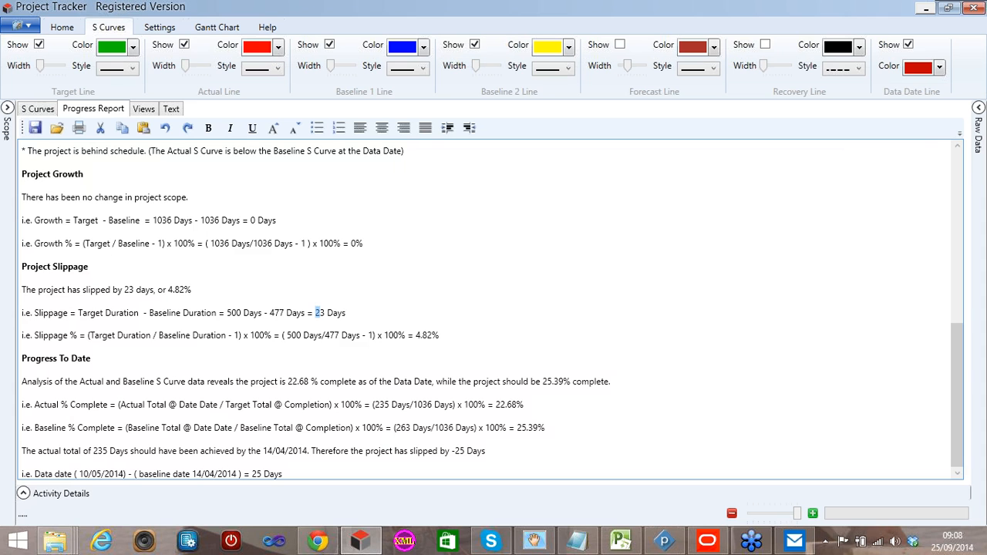
pyautogui.click(192, 290)
pyautogui.write('retrterter')
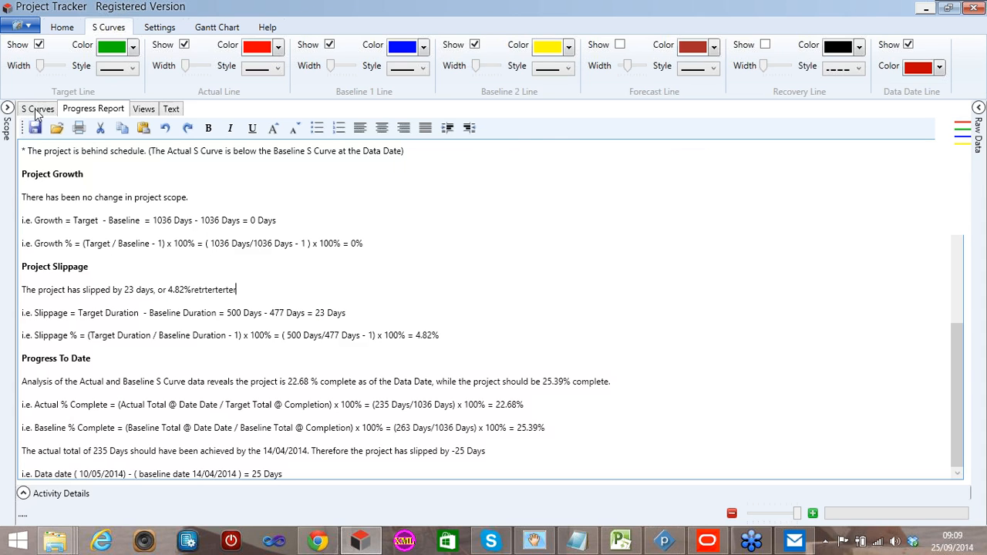
# Step: Use Dynamic status to inspect progress at several points along the Duration and Cost S curves, and turn it off again
pyautogui.click(37, 109)
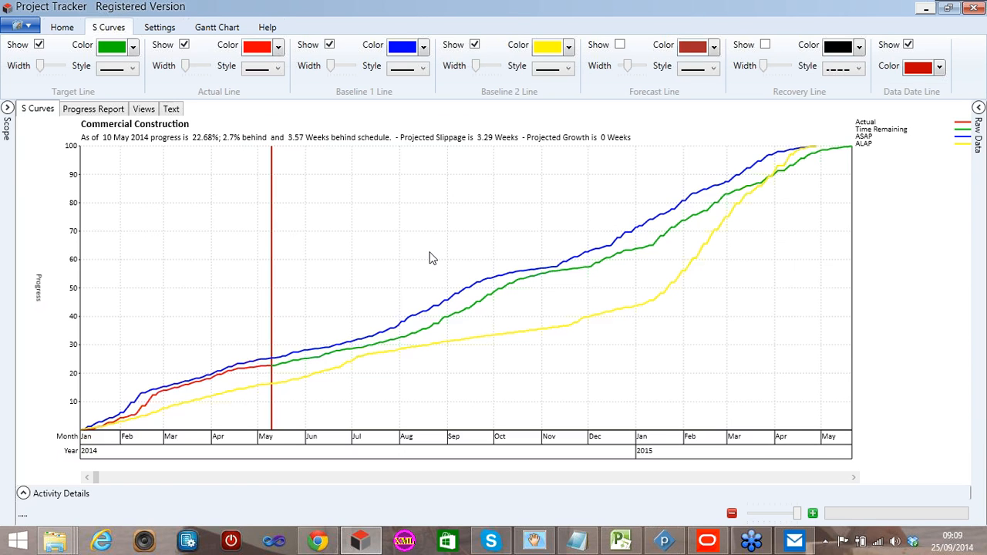
pyautogui.click(160, 28)
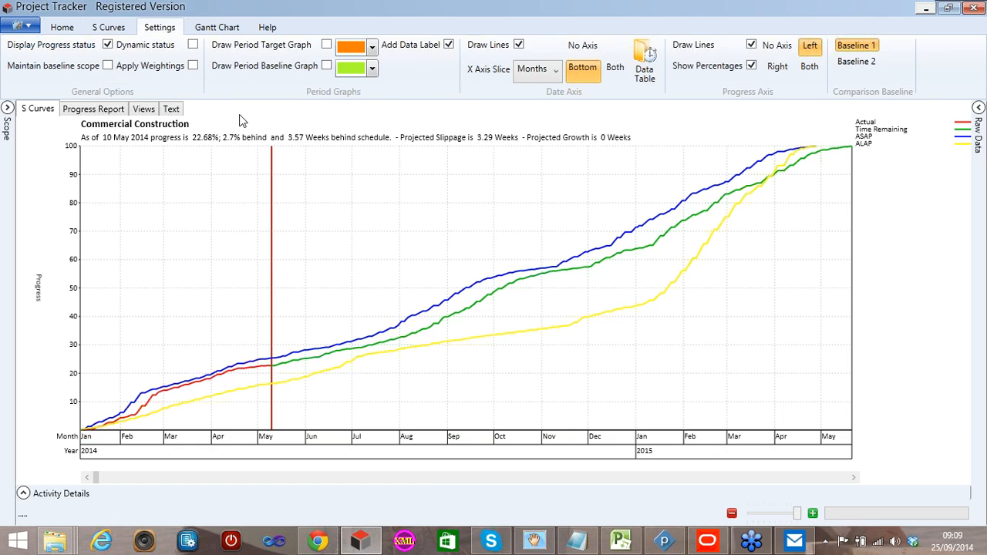
pyautogui.click(193, 45)
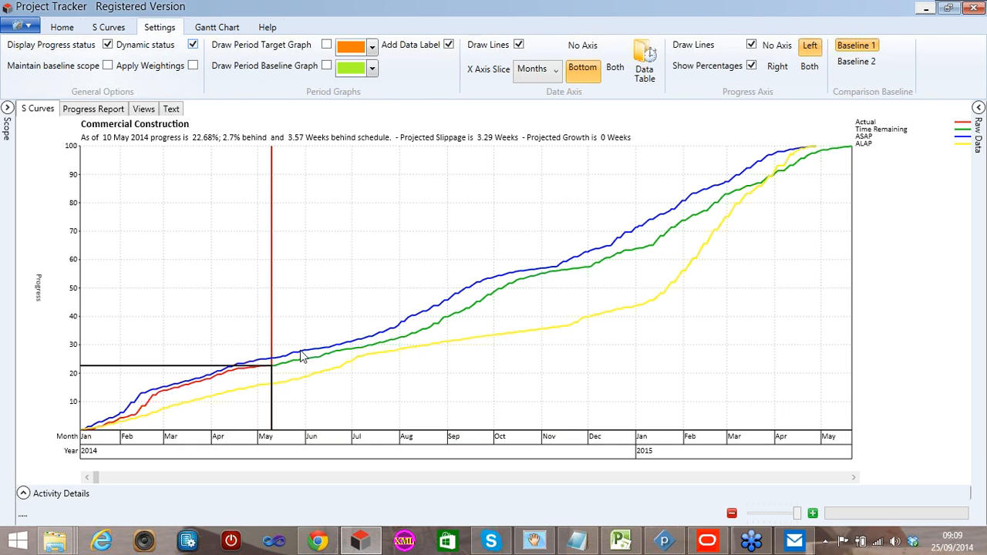
pyautogui.click(301, 357)
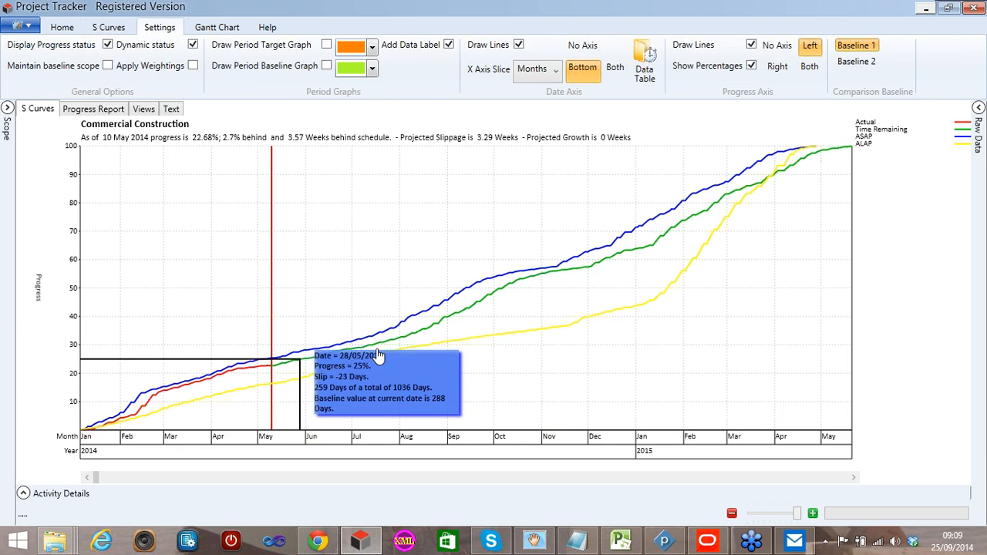
pyautogui.click(378, 355)
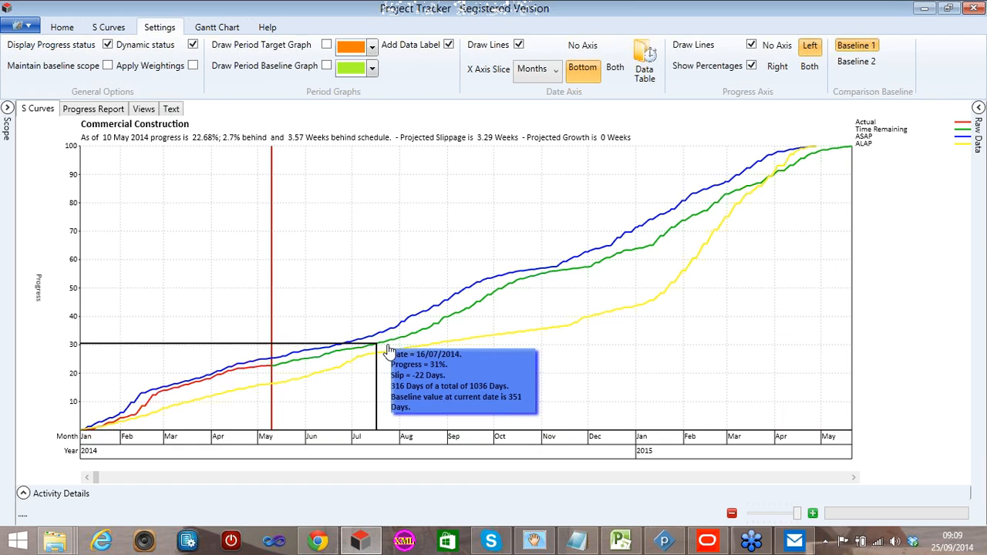
pyautogui.click(388, 349)
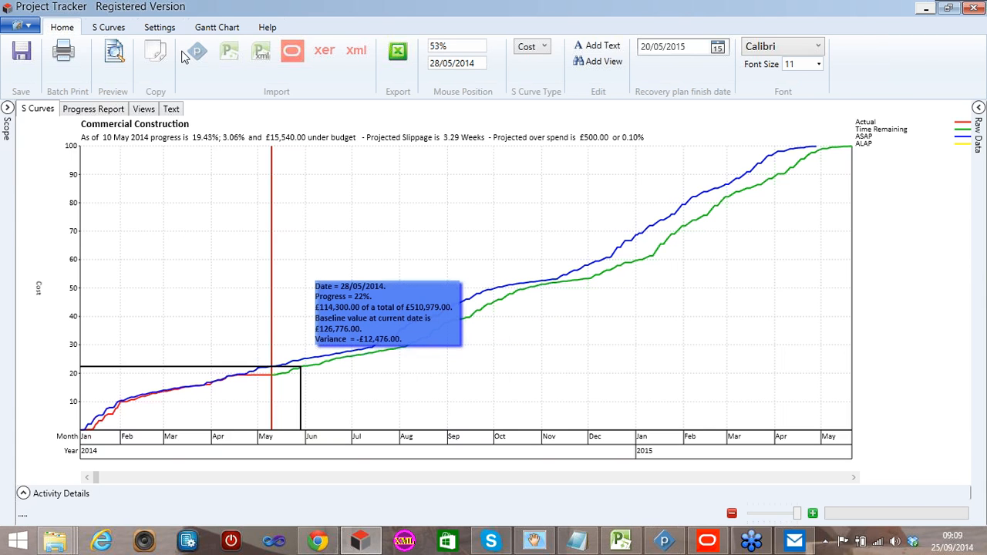
pyautogui.click(159, 27)
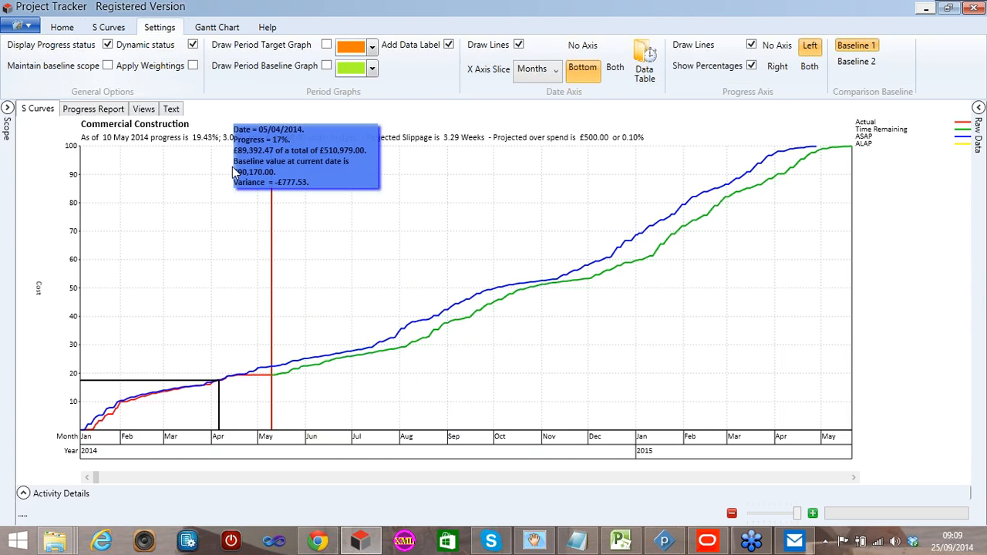
pyautogui.click(192, 44)
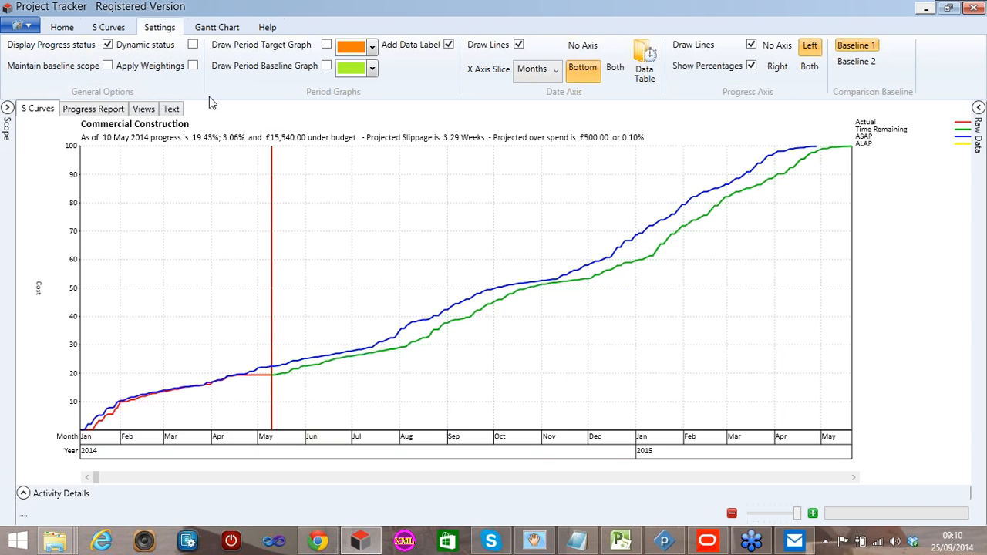
# Step: Display the Gantt chart alongside the S curves and set the S curve type to Duration
pyautogui.click(217, 27)
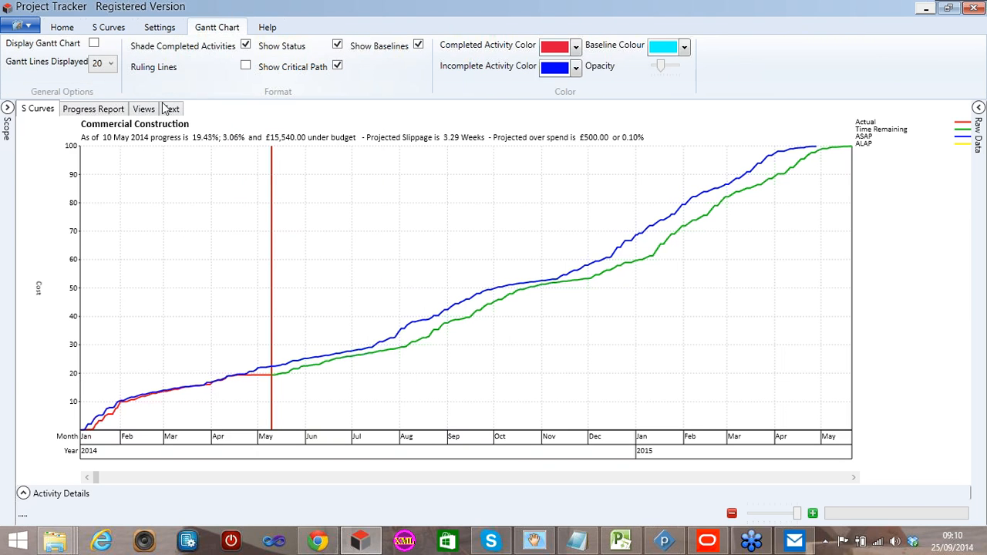
pyautogui.click(93, 43)
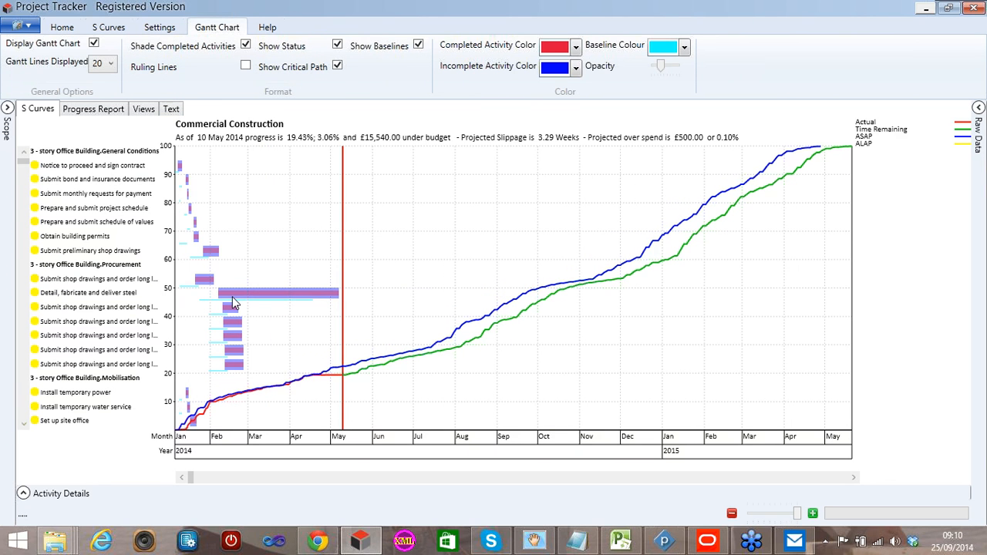
pyautogui.moveTo(232, 297)
pyautogui.click(115, 28)
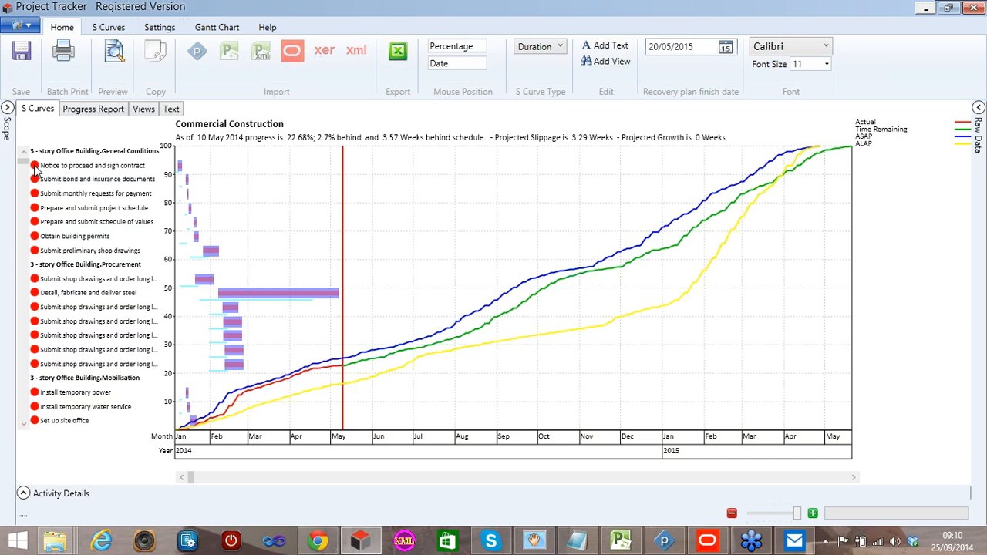
pyautogui.moveTo(34, 167)
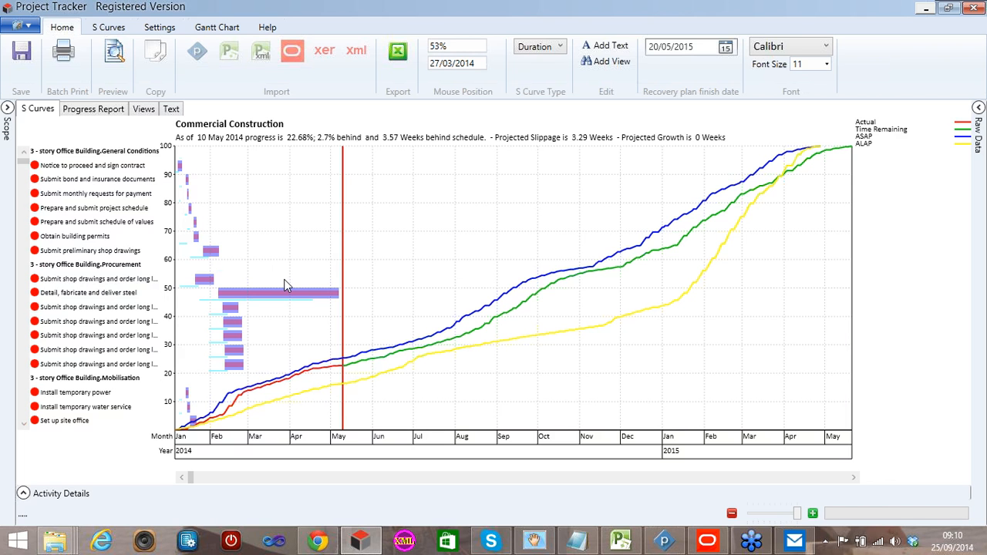
# Step: Browse the Gantt chart down to the Steel Erection activities and inspect the bar of the first steel erection activity
pyautogui.scroll(-6, 284, 283)
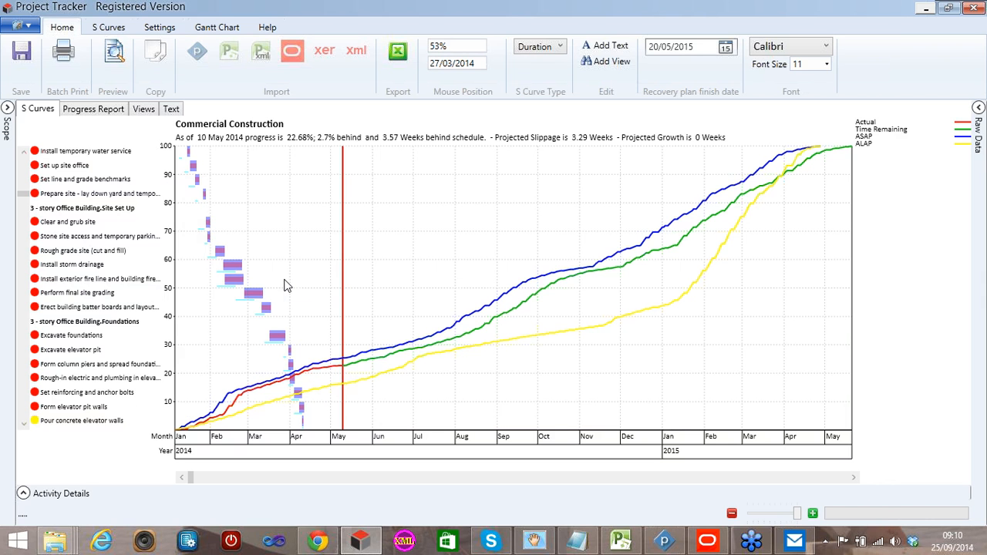
pyautogui.scroll(-8, 284, 285)
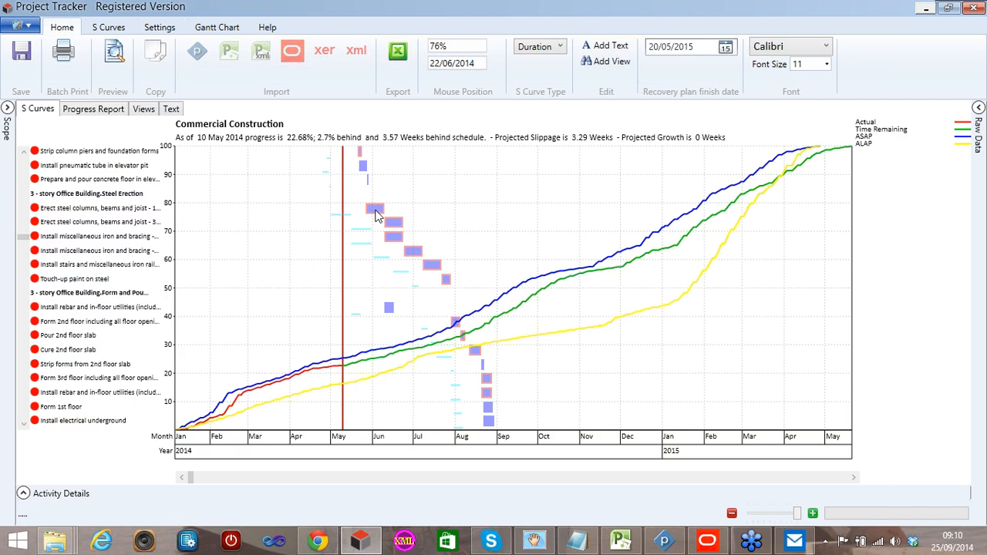
pyautogui.moveTo(377, 216)
# Step: Inspect the Activity Details columns for a point on the curve with Dynamic status on, and hide the details and turn Dynamic status off
pyautogui.click(24, 494)
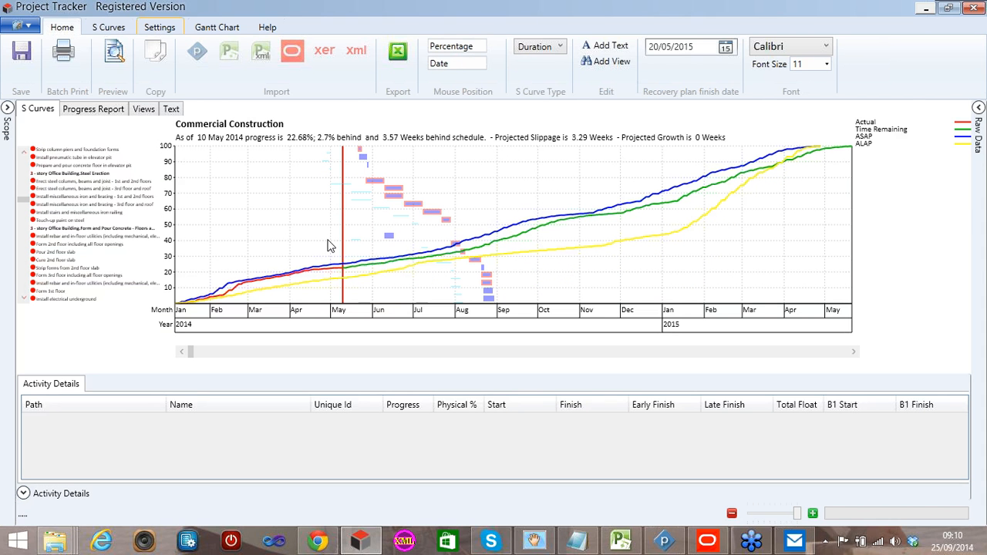
pyautogui.click(160, 27)
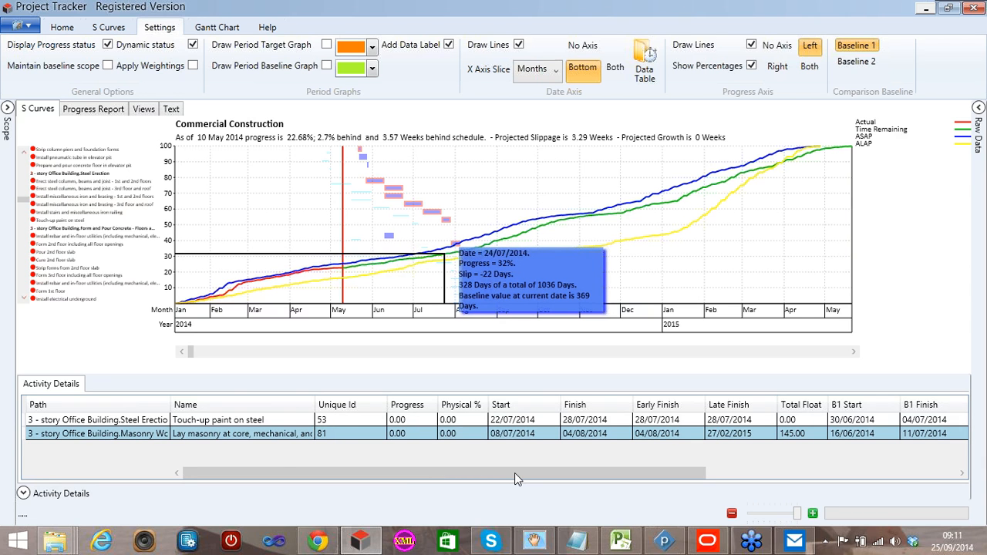
pyautogui.moveTo(515, 473); pyautogui.dragTo(745, 468)
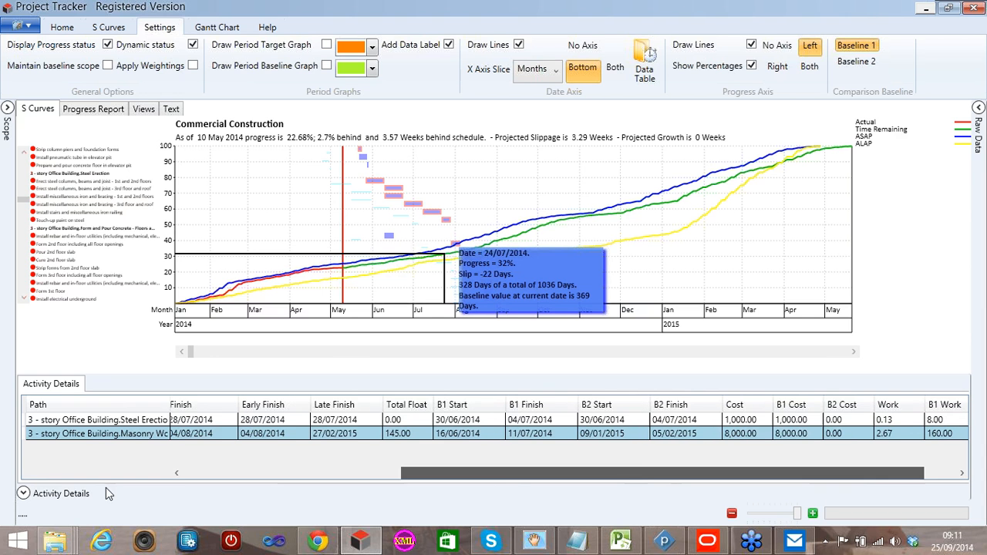
pyautogui.moveTo(106, 487); pyautogui.dragTo(267, 186)
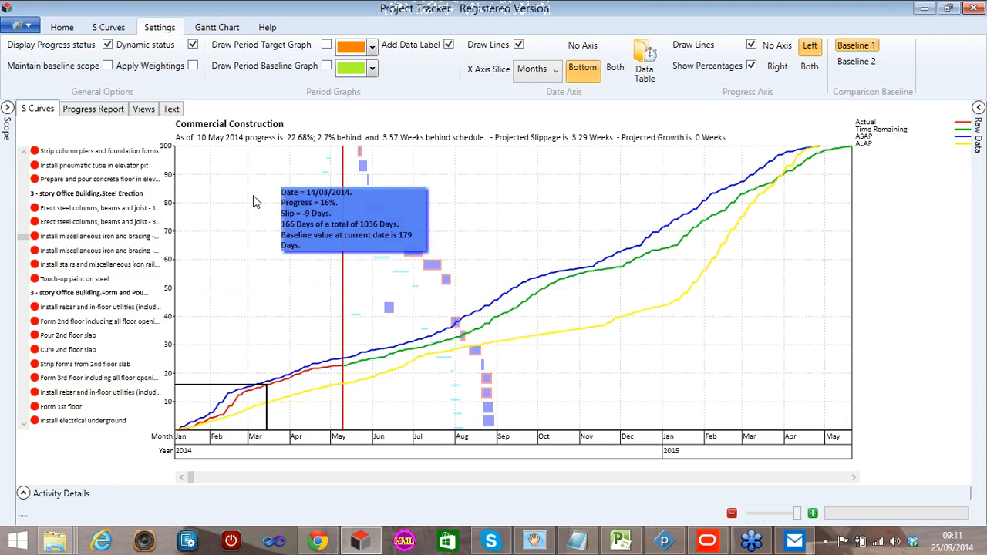
pyautogui.click(192, 44)
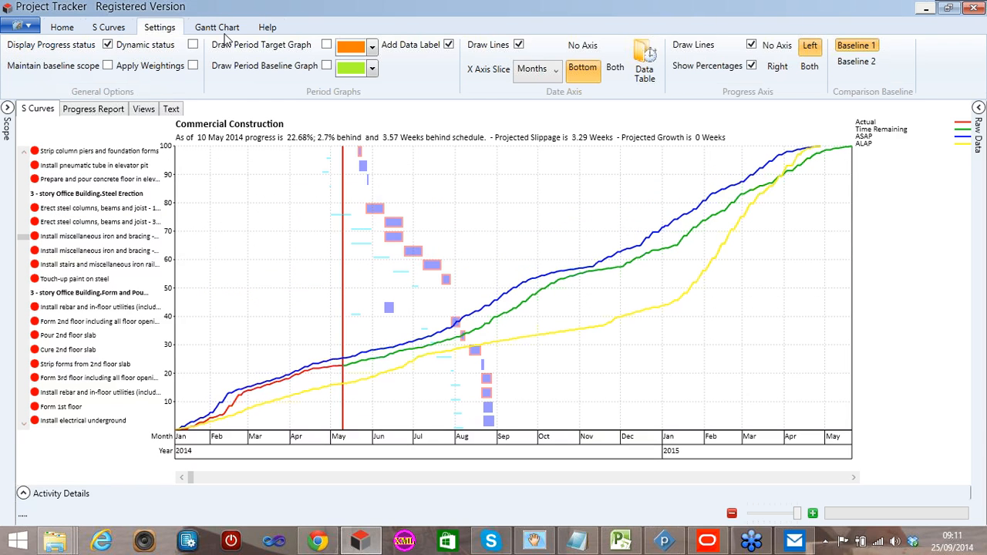
# Step: Turn off Shade Completed Activities and Show Baselines for the Gantt chart, trying it without the critical path along the way
pyautogui.click(221, 29)
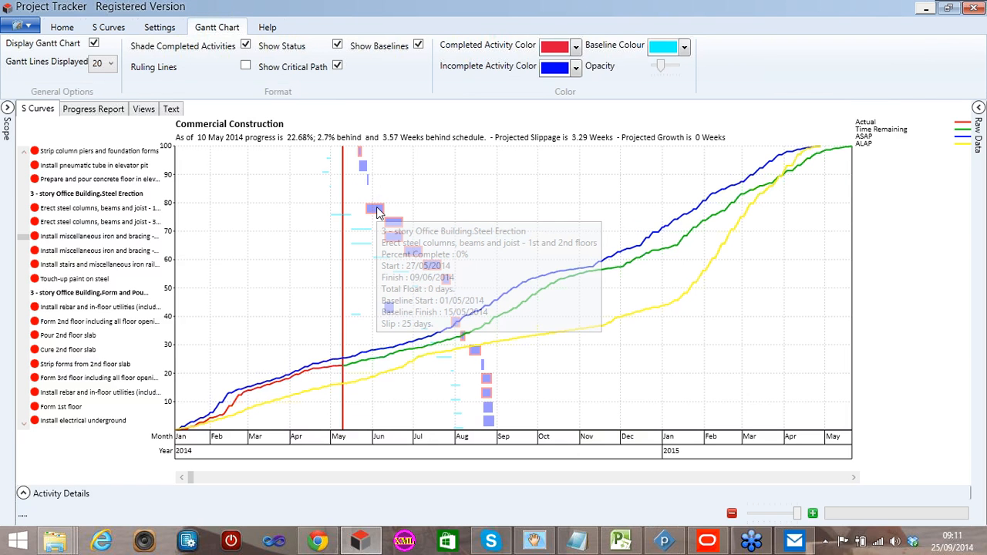
pyautogui.scroll(5, 226, 245)
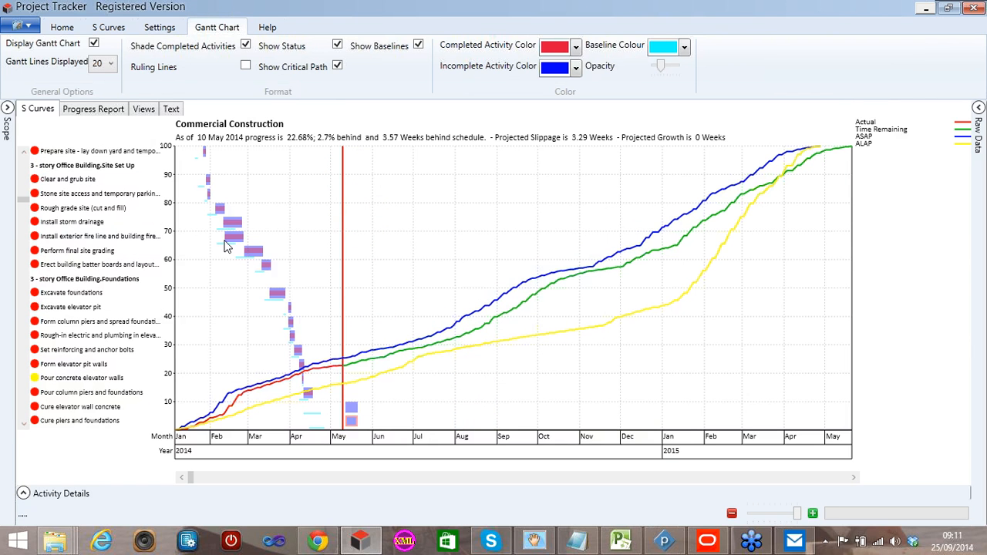
pyautogui.scroll(3, 226, 245)
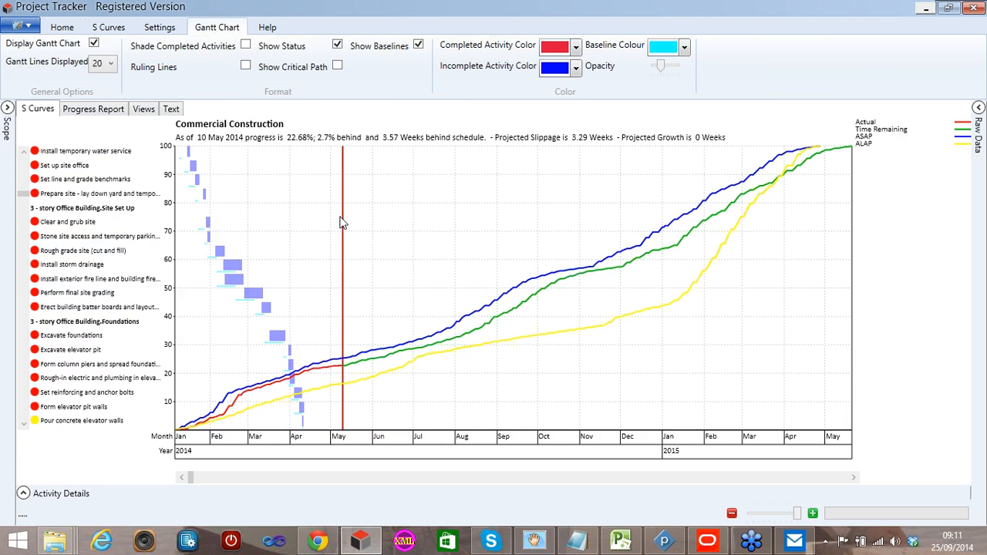
pyautogui.scroll(-6, 382, 294)
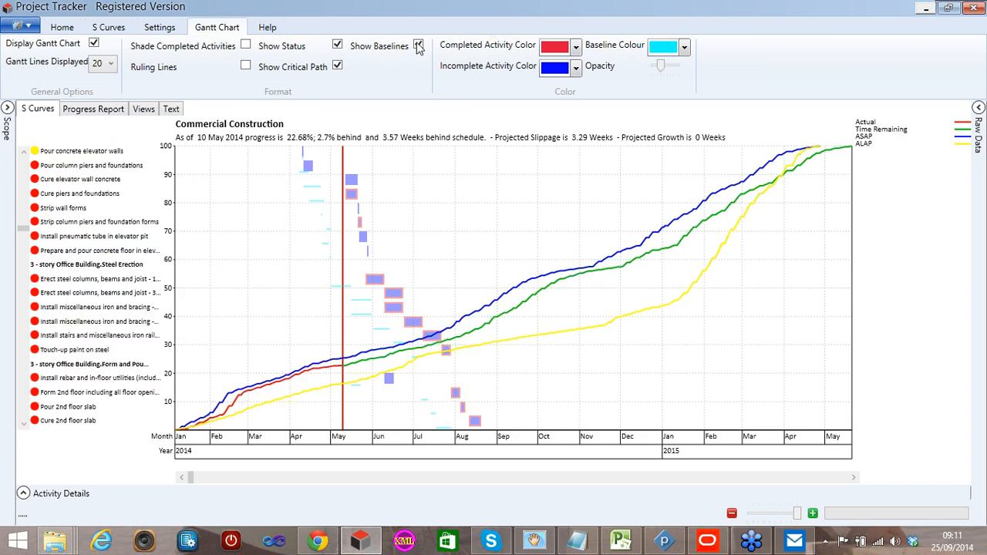
pyautogui.click(418, 46)
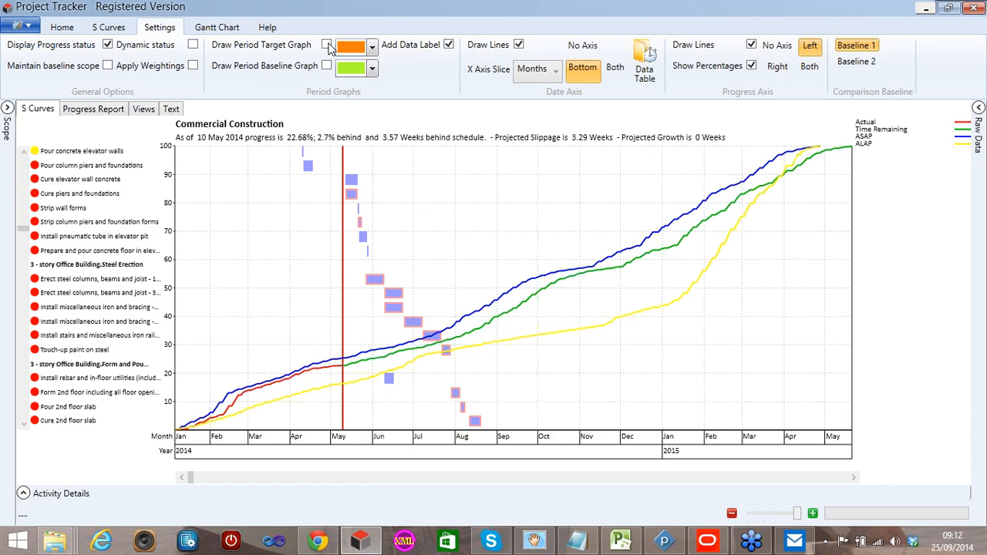
# Step: Draw the period target and period baseline graphs, and compare their values by Cost before returning the S curve type to Duration
pyautogui.click(327, 45)
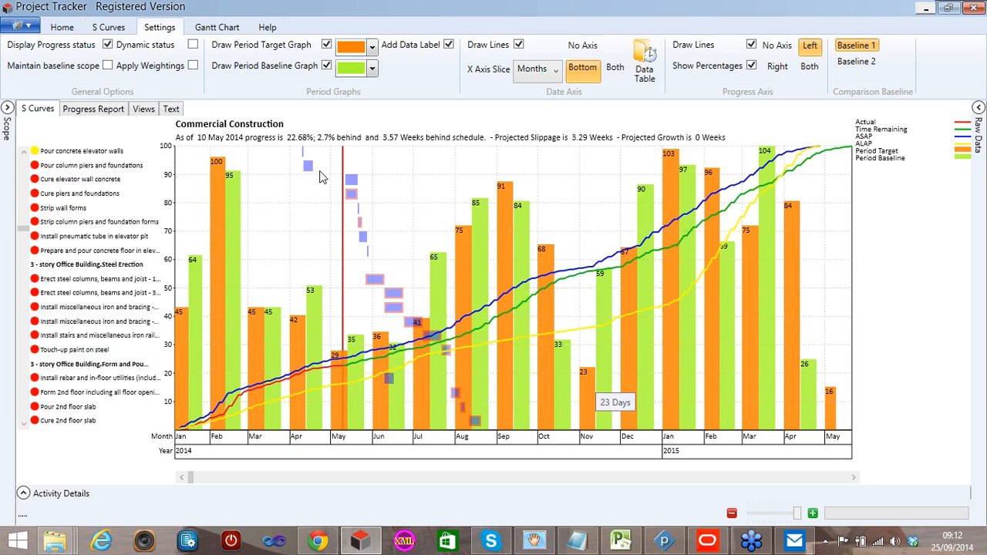
pyautogui.click(62, 27)
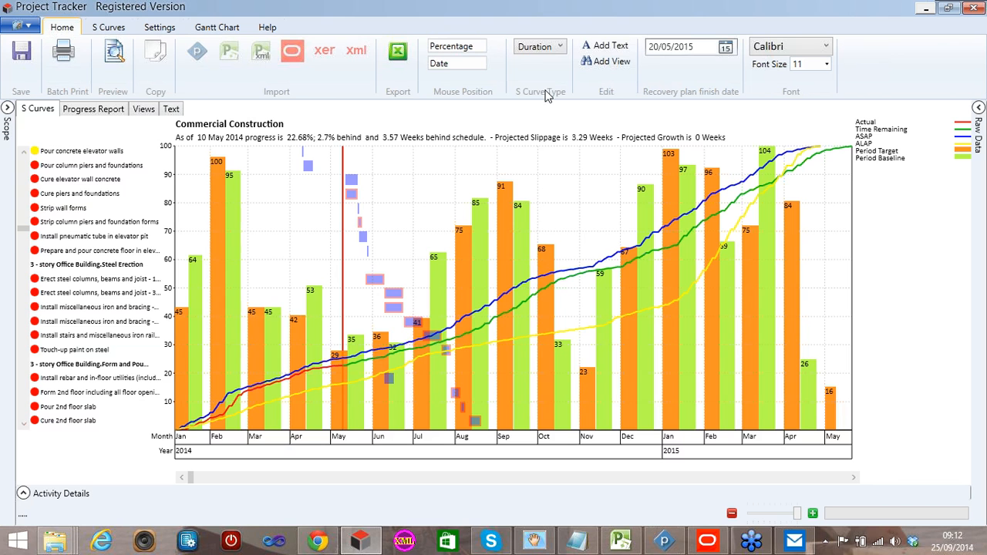
pyautogui.click(546, 91)
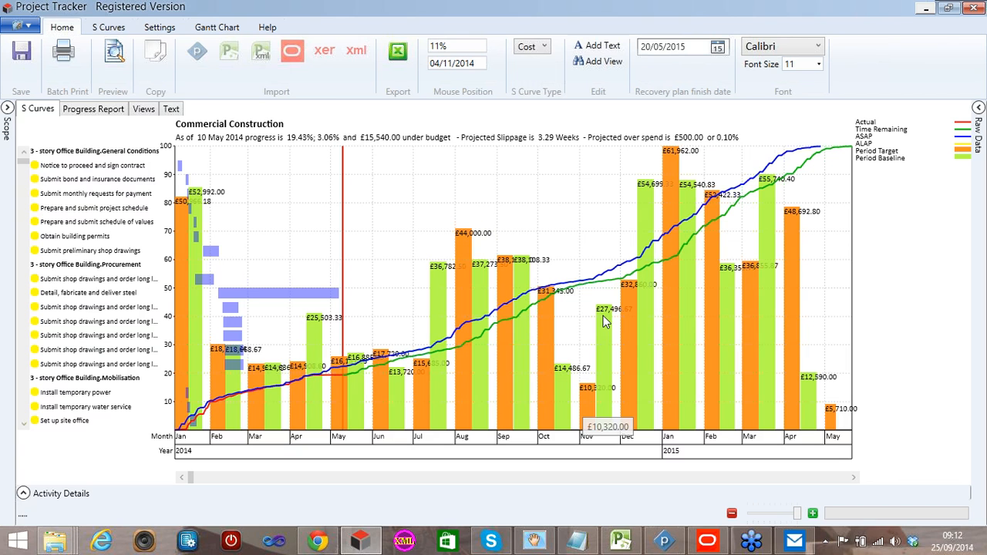
pyautogui.moveTo(606, 322)
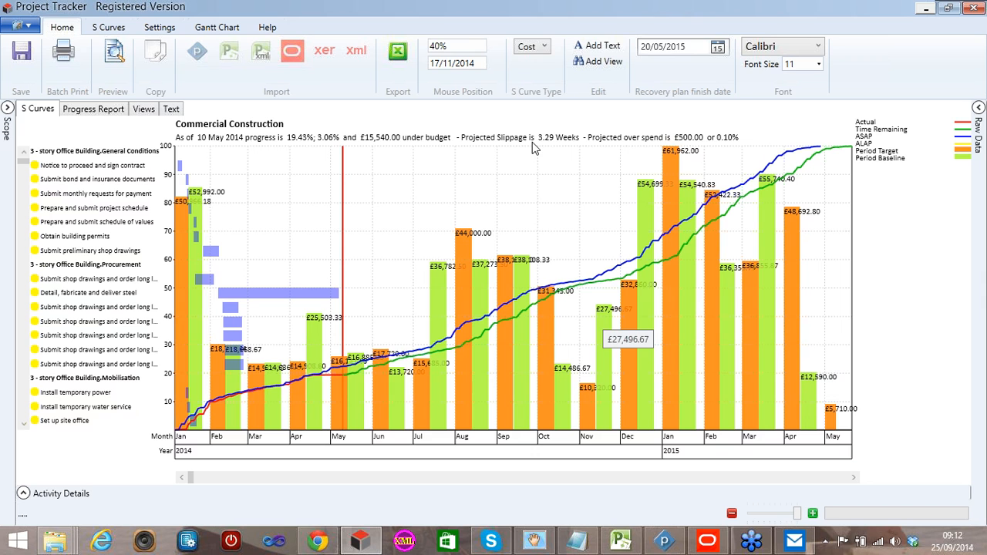
pyautogui.click(530, 62)
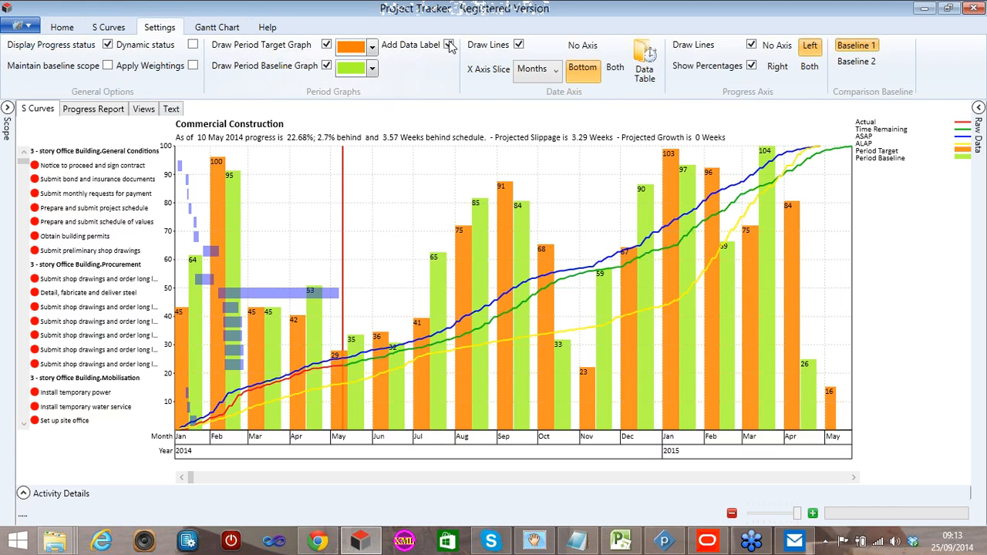
# Step: Remove the data labels from the period graphs and check the version and issue date line in the print preview
pyautogui.click(449, 44)
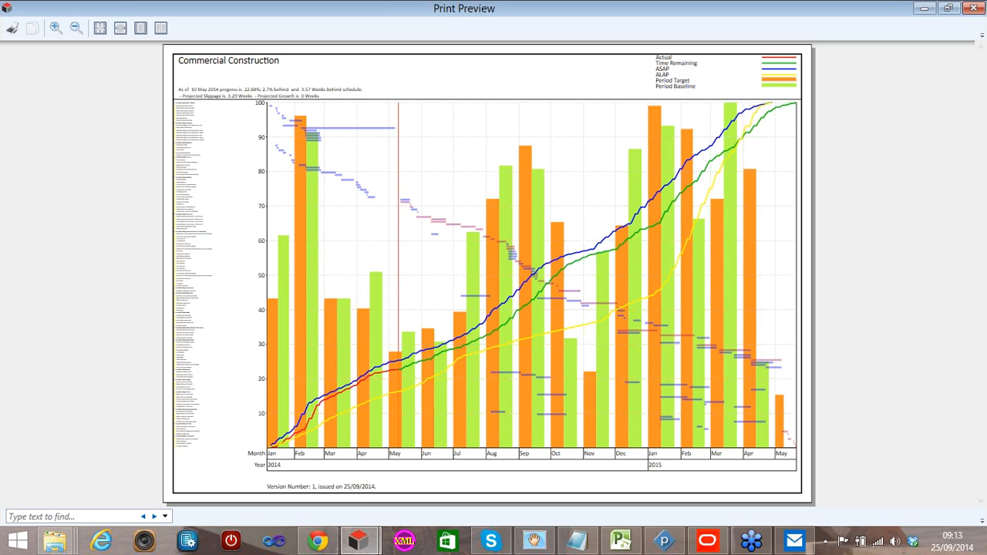
pyautogui.doubleClick(277, 487)
pyautogui.moveTo(268, 486); pyautogui.dragTo(375, 487)
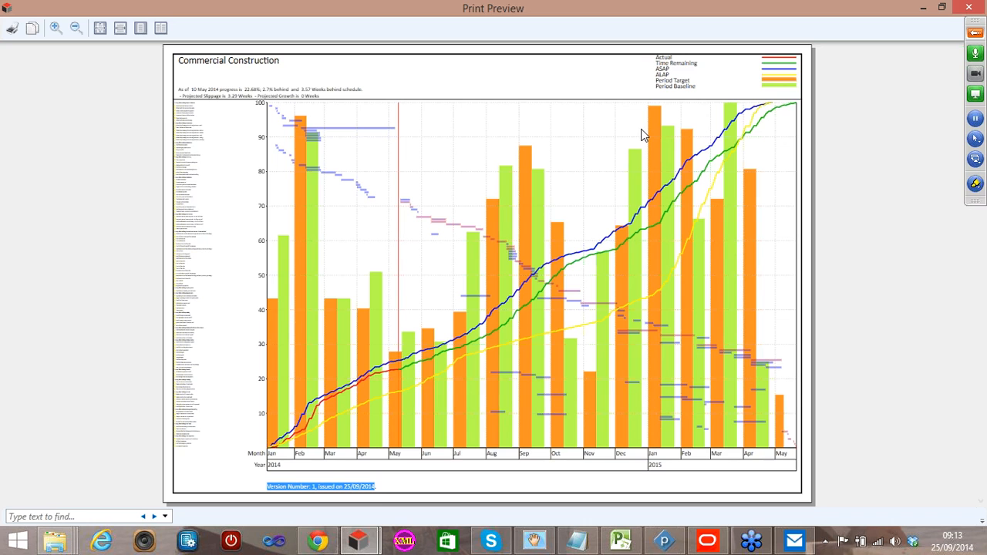
pyautogui.press('Escape')
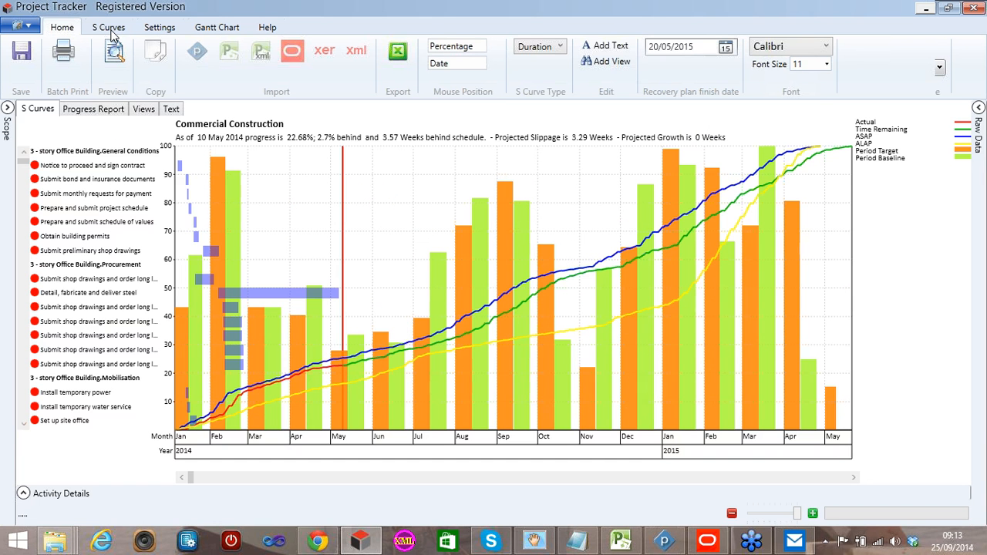
# Step: Try the No Axis and Both options for the date axis, and set the X Axis Slice to Weeks
pyautogui.click(109, 28)
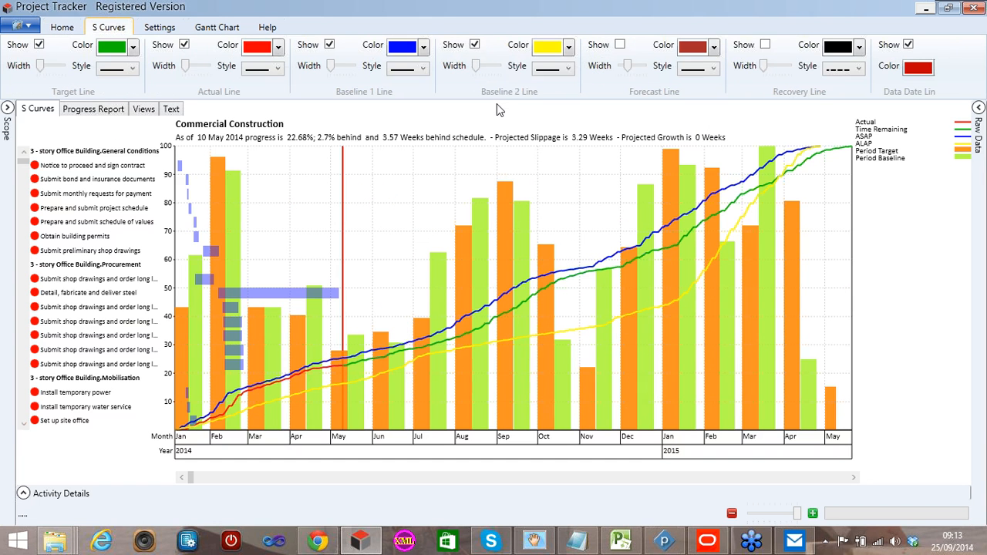
pyautogui.scroll(-1, 616, 91)
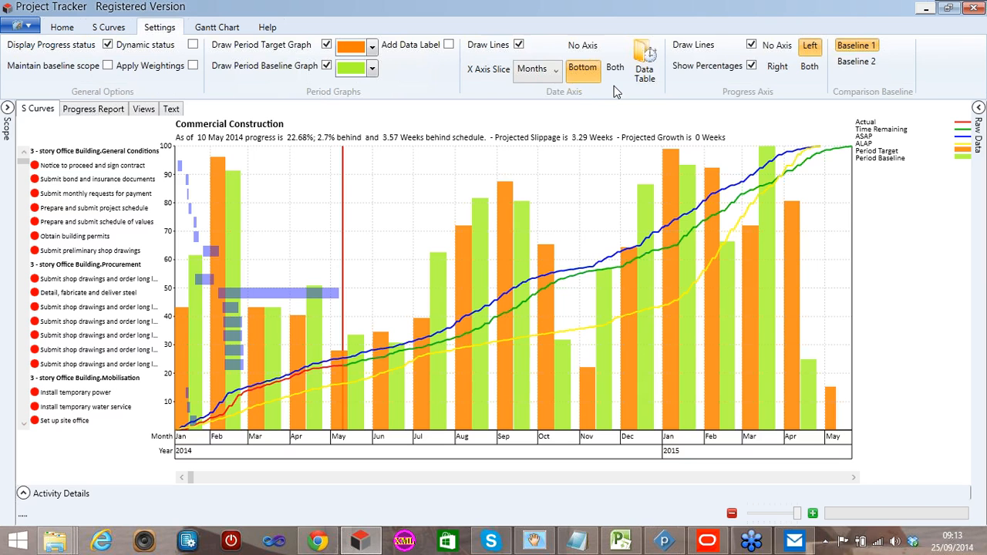
pyautogui.click(584, 49)
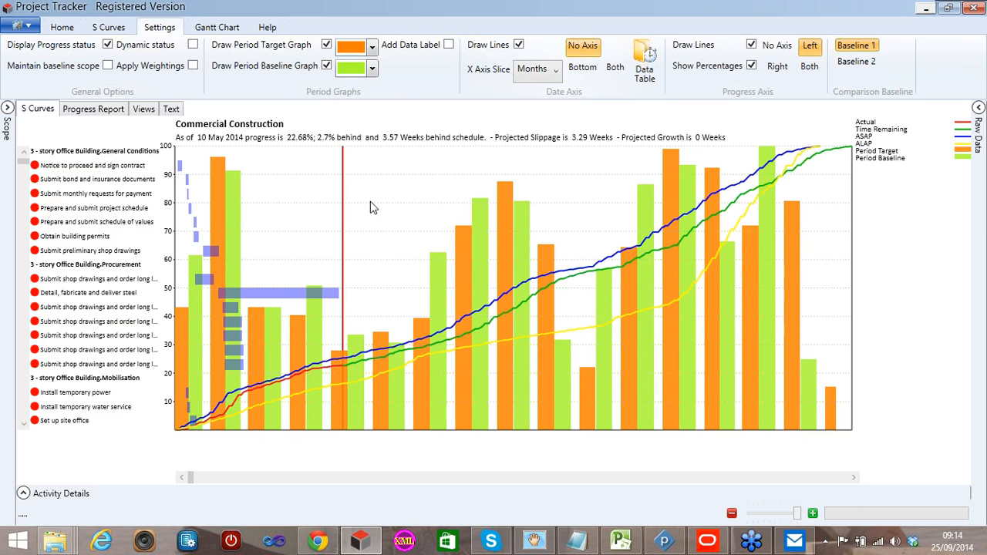
pyautogui.click(614, 67)
pyautogui.click(552, 74)
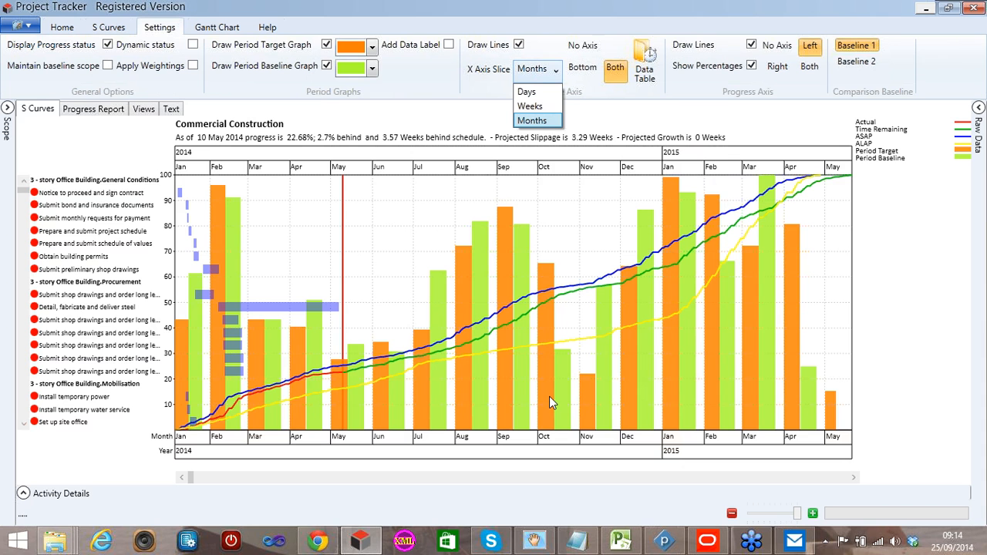
pyautogui.click(532, 107)
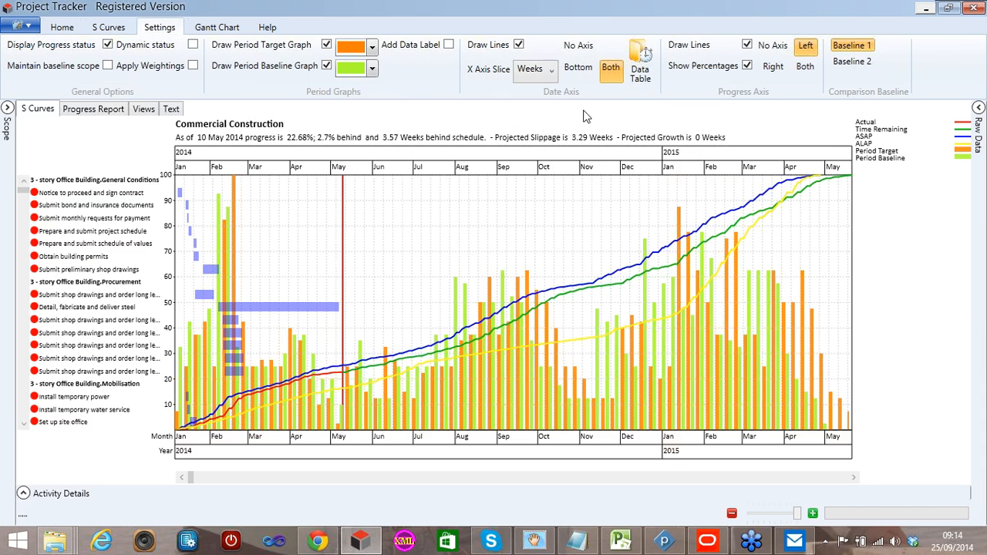
# Step: Format the date axis data table with whole-number values and add the Planned Data, Actual Data, % complete, Planned % complete and Week Start lines
pyautogui.click(642, 66)
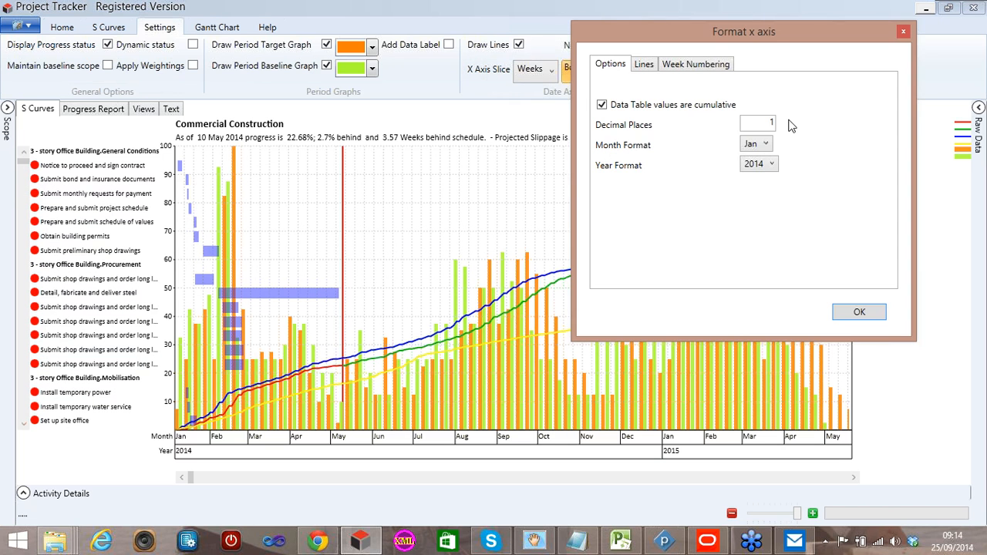
pyautogui.click(769, 123)
pyautogui.click(644, 64)
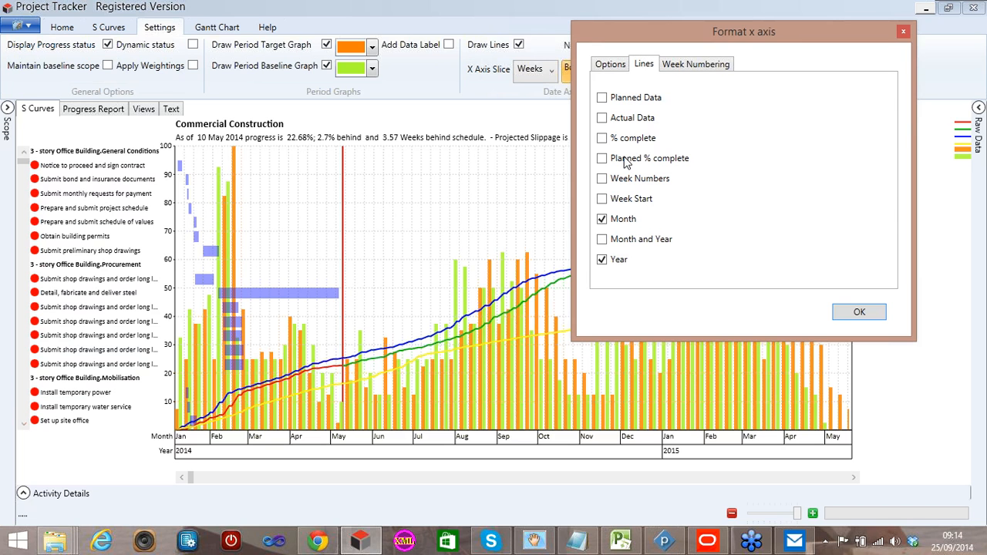
pyautogui.click(603, 98)
pyautogui.click(603, 118)
pyautogui.click(603, 138)
pyautogui.click(602, 159)
pyautogui.click(603, 199)
pyautogui.click(860, 312)
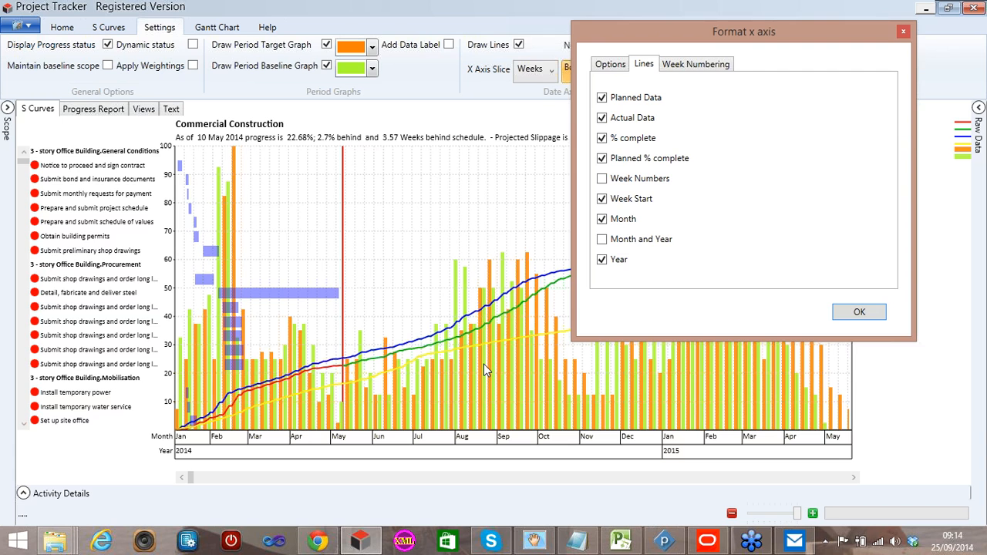
# Step: Examine the weekly data table values along the timeline from January to December 2014, and return to the full project timeline
pyautogui.click(813, 514)
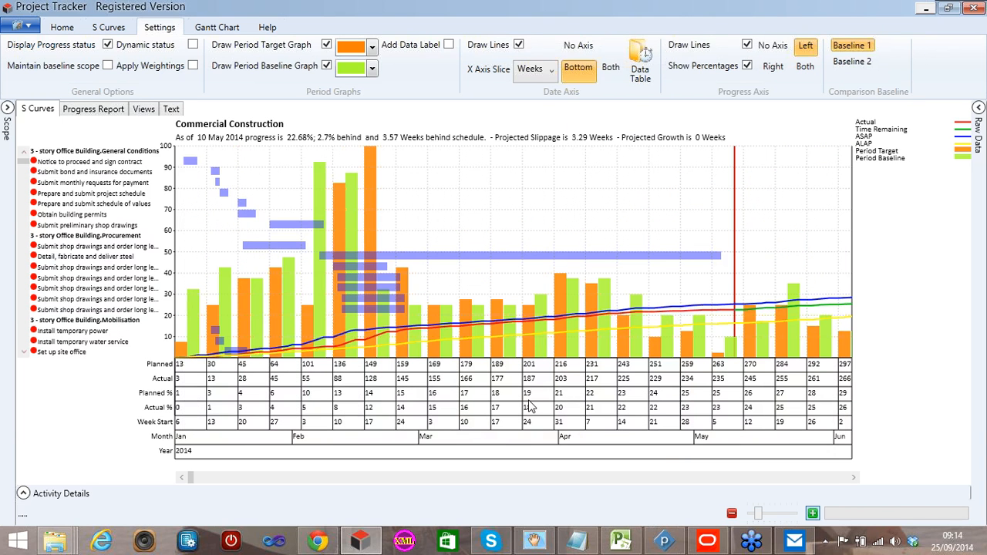
pyautogui.click(853, 478)
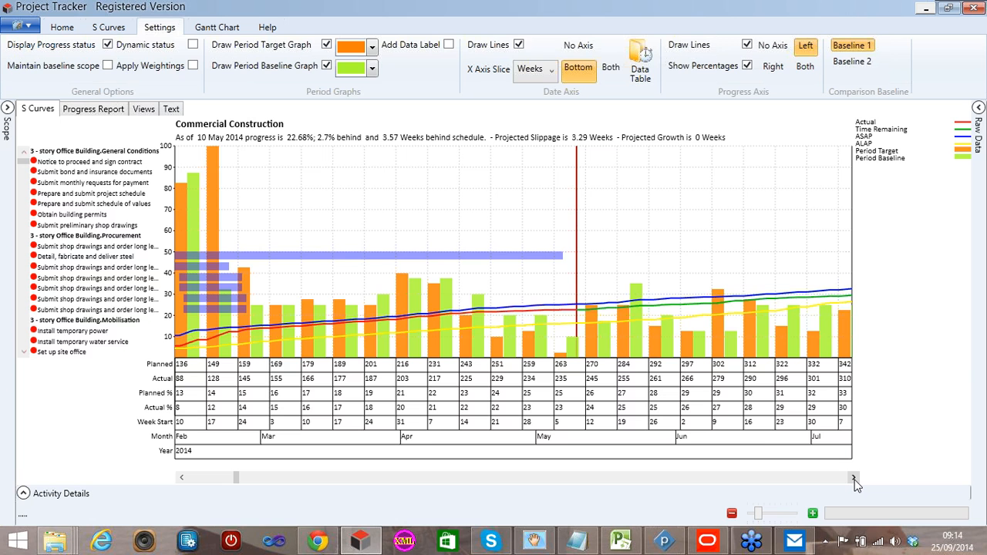
pyautogui.click(853, 478)
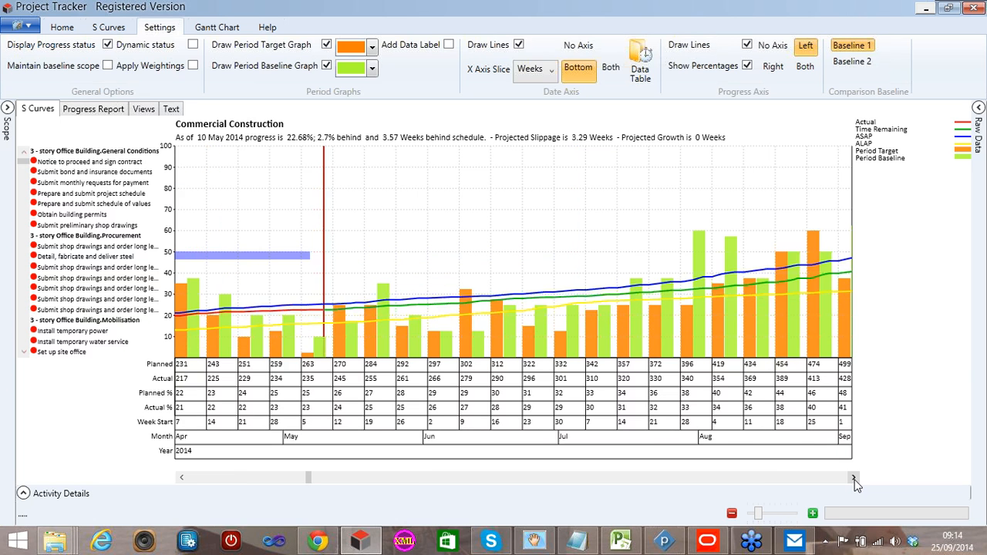
pyautogui.click(853, 478)
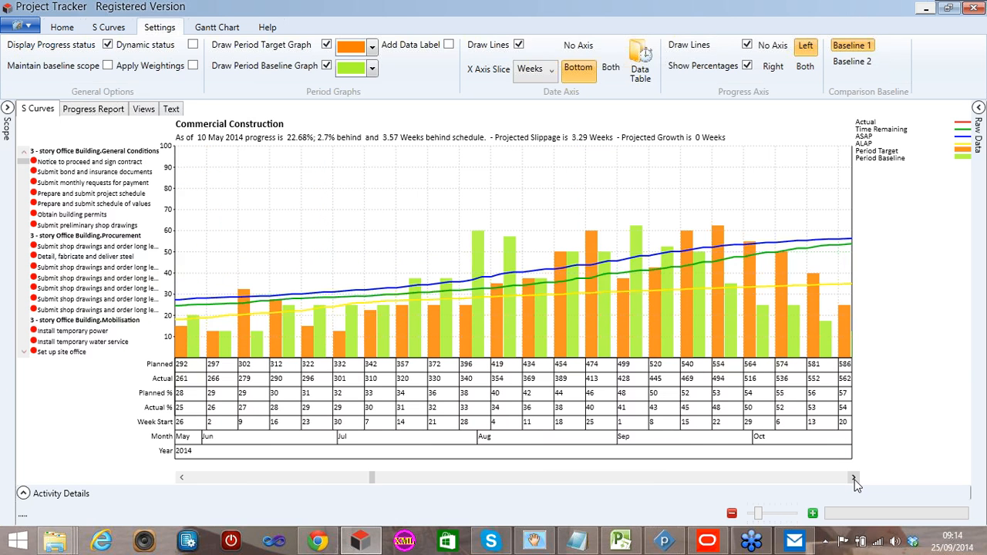
pyautogui.click(854, 479)
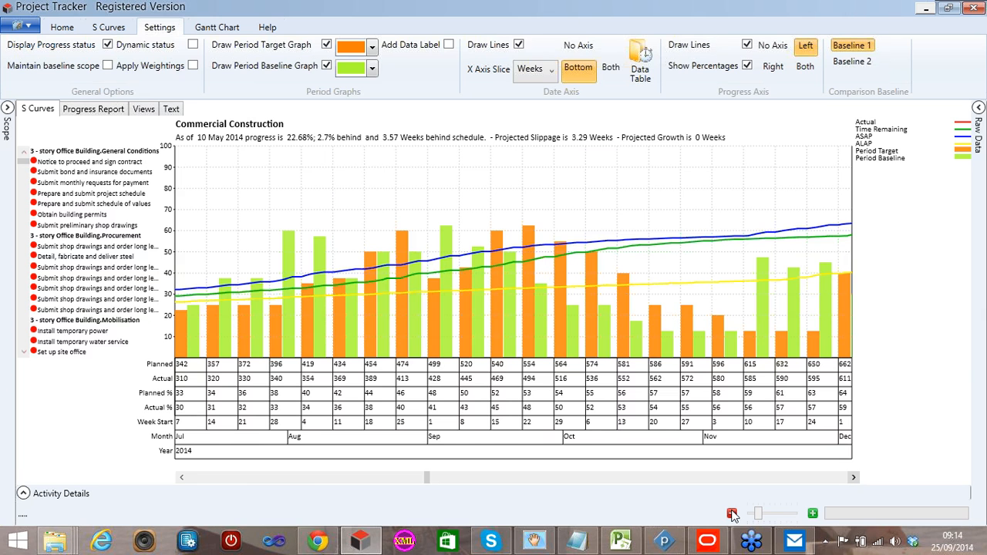
pyautogui.click(732, 514)
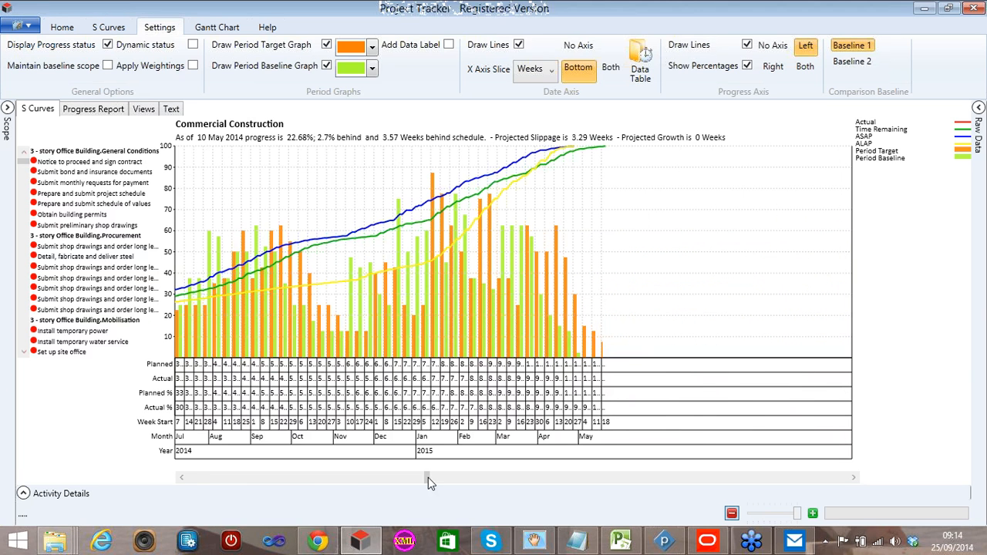
pyautogui.click(192, 479)
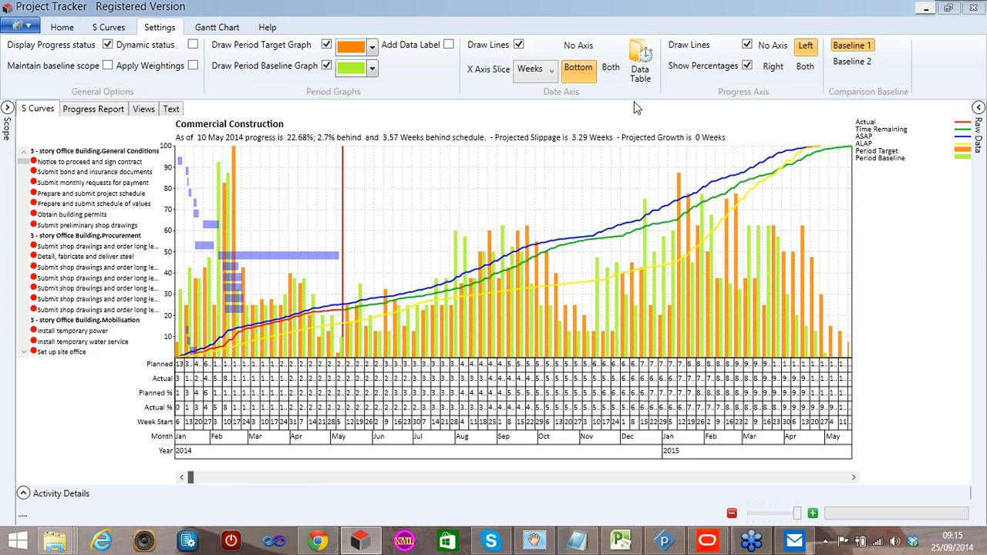
# Step: Reduce the date axis data table to the single Month and Year line
pyautogui.click(639, 75)
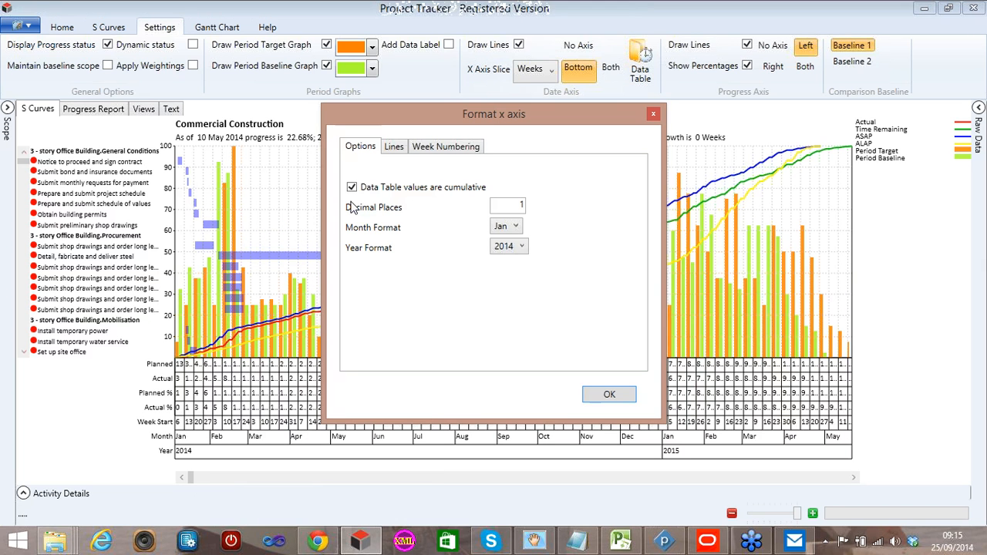
pyautogui.click(394, 147)
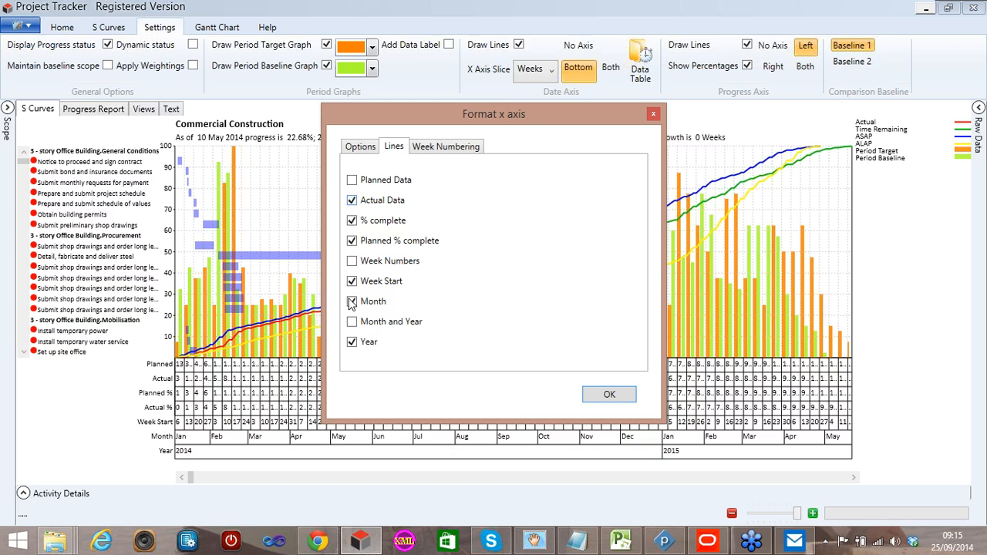
pyautogui.click(351, 302)
pyautogui.click(362, 148)
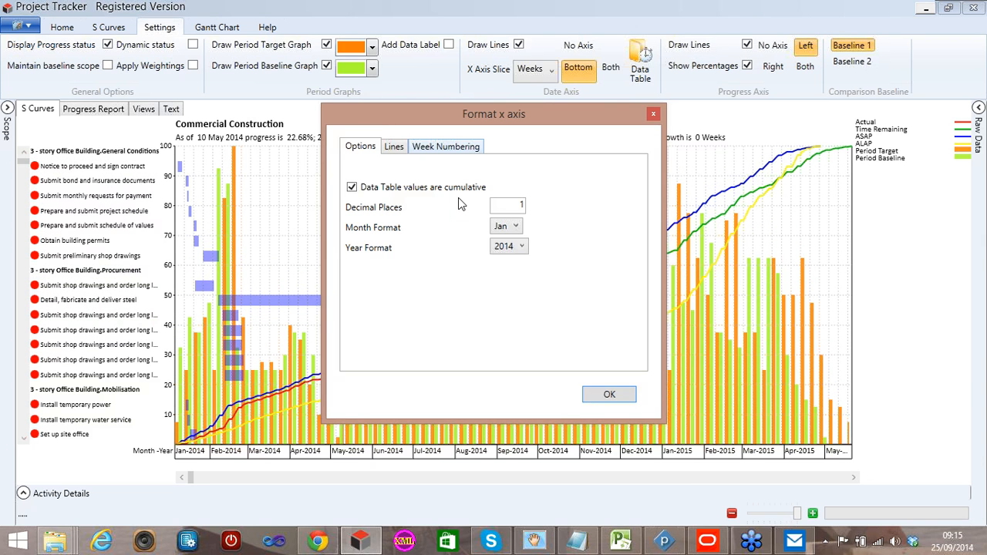
# Step: Set the week numbers to repeat every 52 weeks and apply the date axis format
pyautogui.click(448, 147)
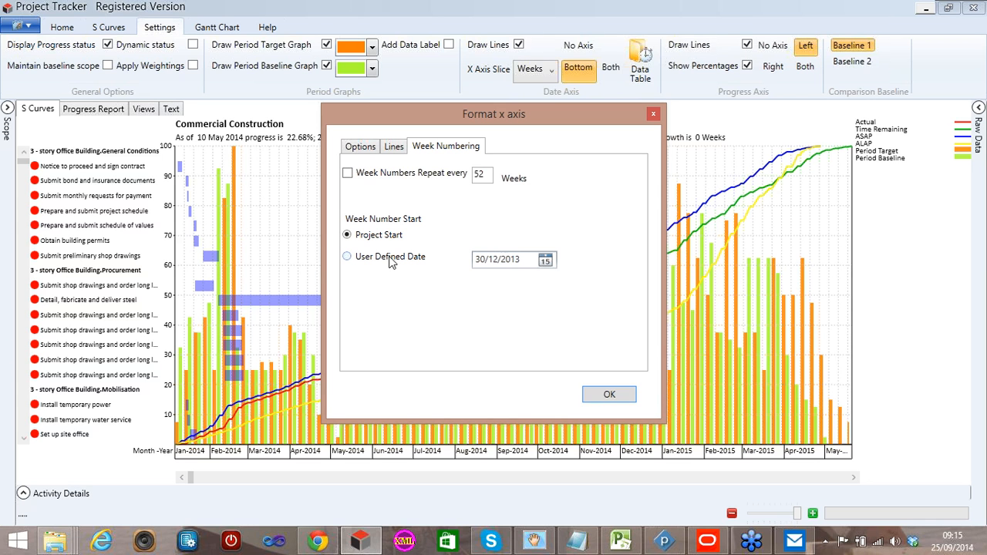
pyautogui.click(348, 174)
pyautogui.press('Tab')
pyautogui.click(610, 396)
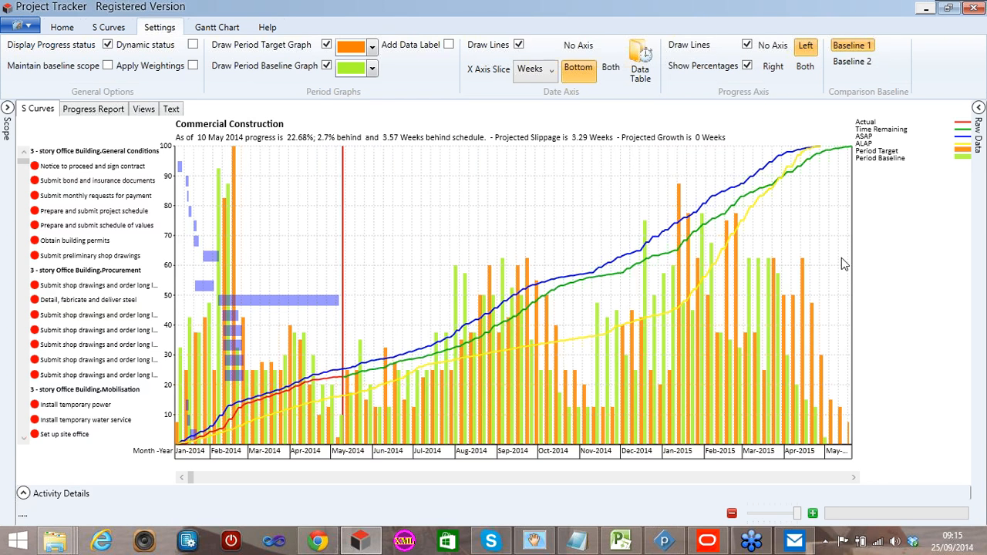
# Step: Try the Both option for the progress axis and narrow the chart area from its two side edges
pyautogui.click(805, 66)
pyautogui.moveTo(287, 275); pyautogui.dragTo(287, 276)
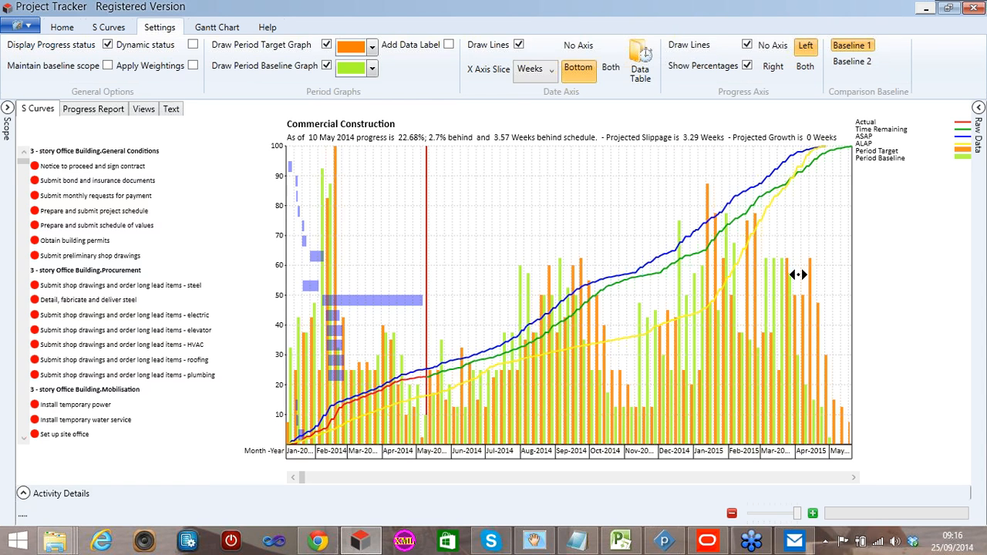
pyautogui.moveTo(853, 275); pyautogui.dragTo(798, 275)
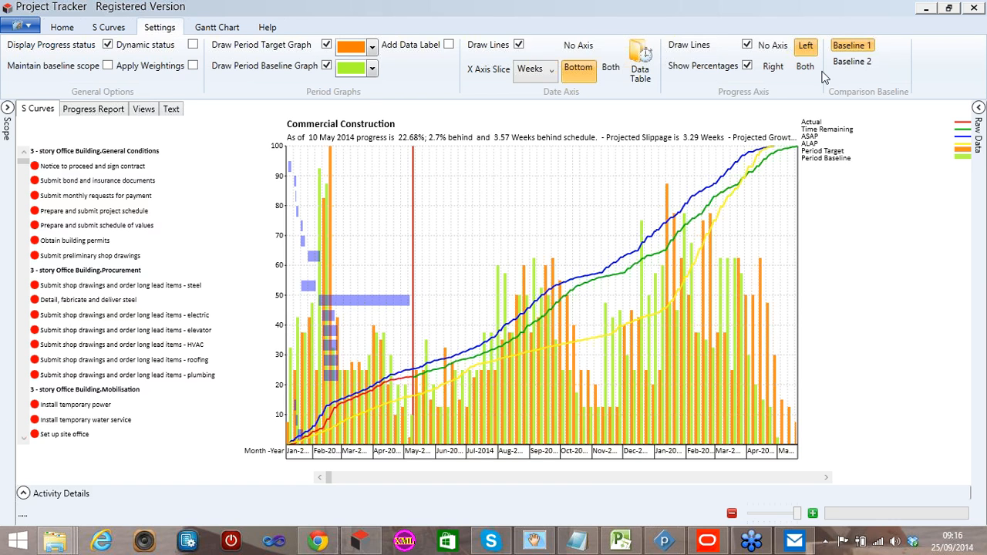
# Step: Try Baseline 2 as the comparison baseline and widen the chart area toward the activity list
pyautogui.click(853, 62)
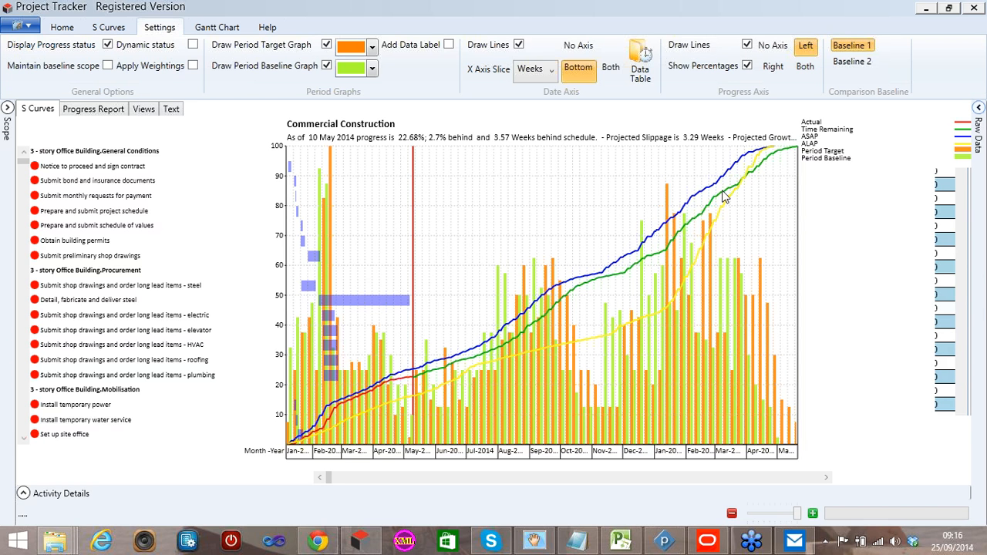
pyautogui.click(640, 62)
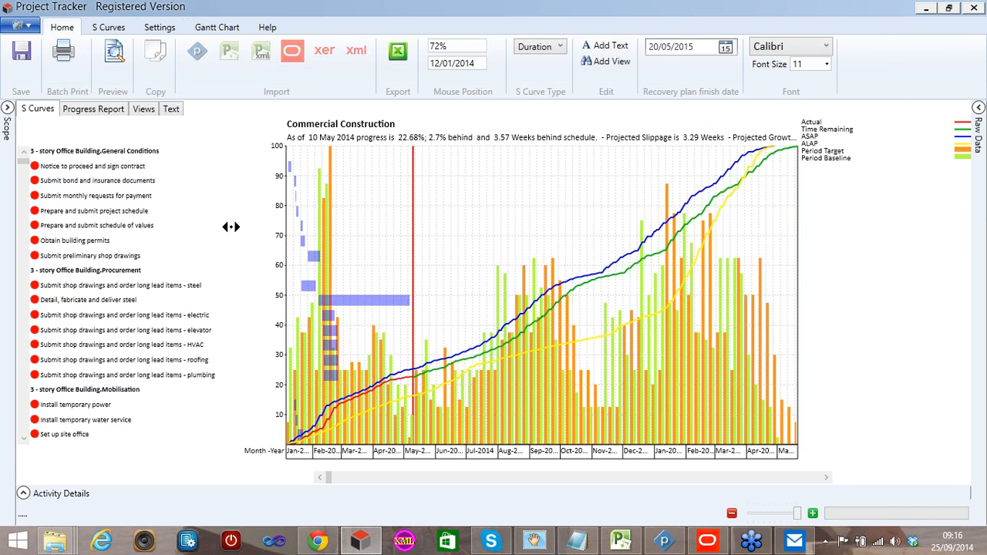
pyautogui.moveTo(286, 227); pyautogui.dragTo(232, 227)
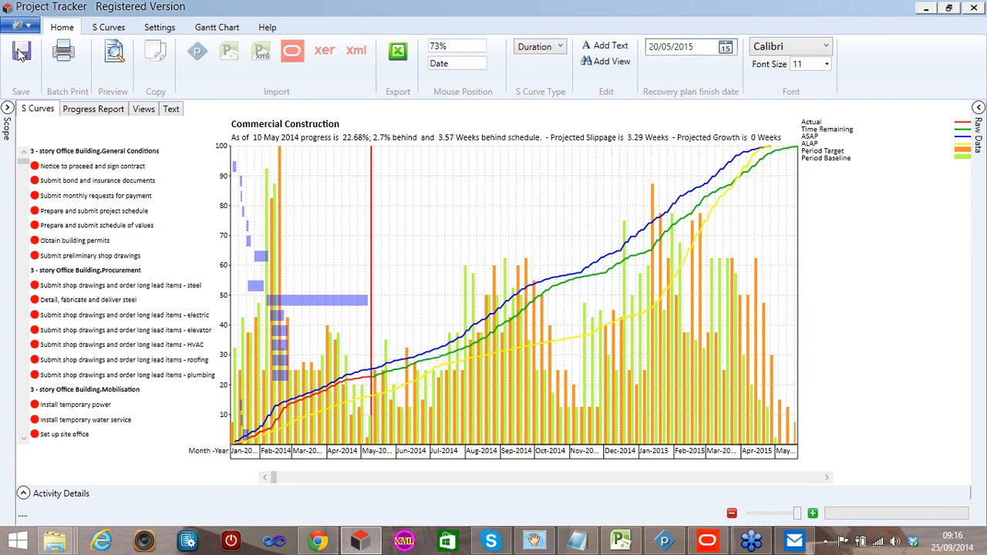
# Step: Save the project to the Desktop as an XML document named date
pyautogui.click(21, 53)
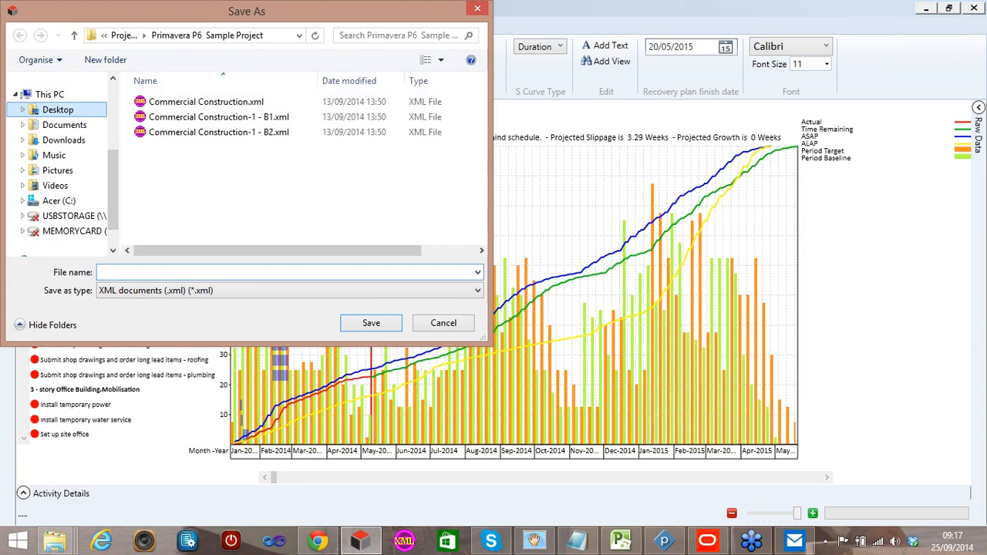
pyautogui.click(159, 273)
pyautogui.write('date')
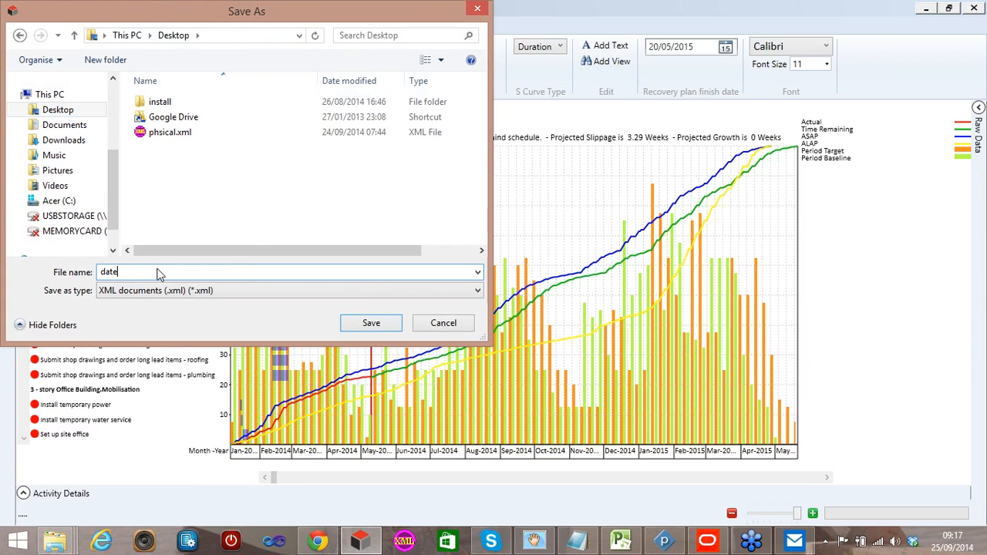
pyautogui.press('Return')
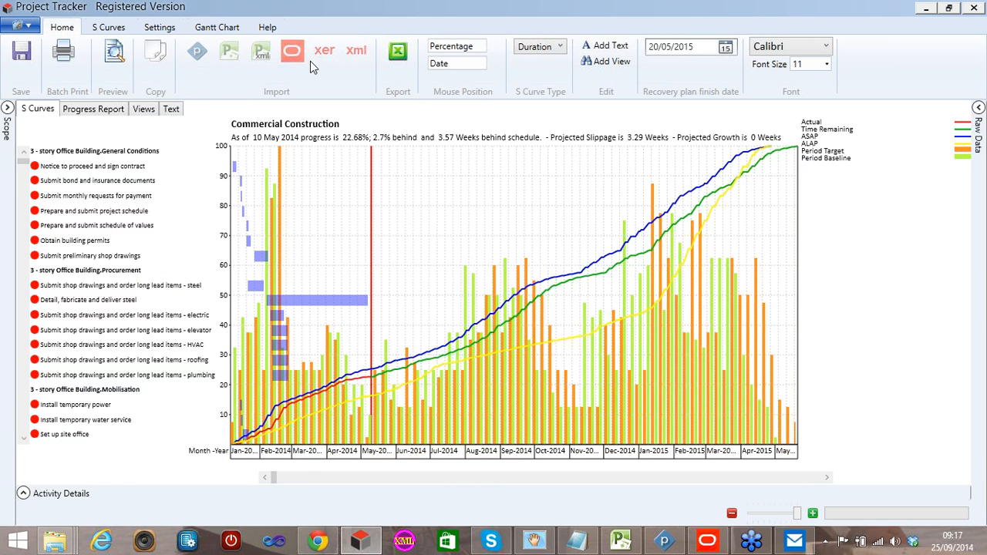
# Step: Close the current project and open Baseline Rev 1 Update 15-09-2014 from the recent files
pyautogui.click(232, 50)
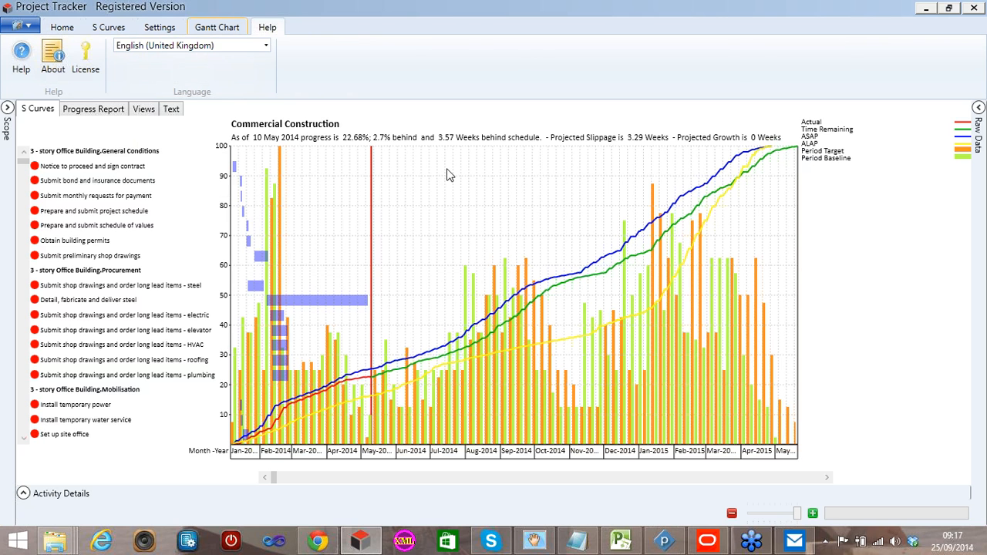
pyautogui.click(109, 27)
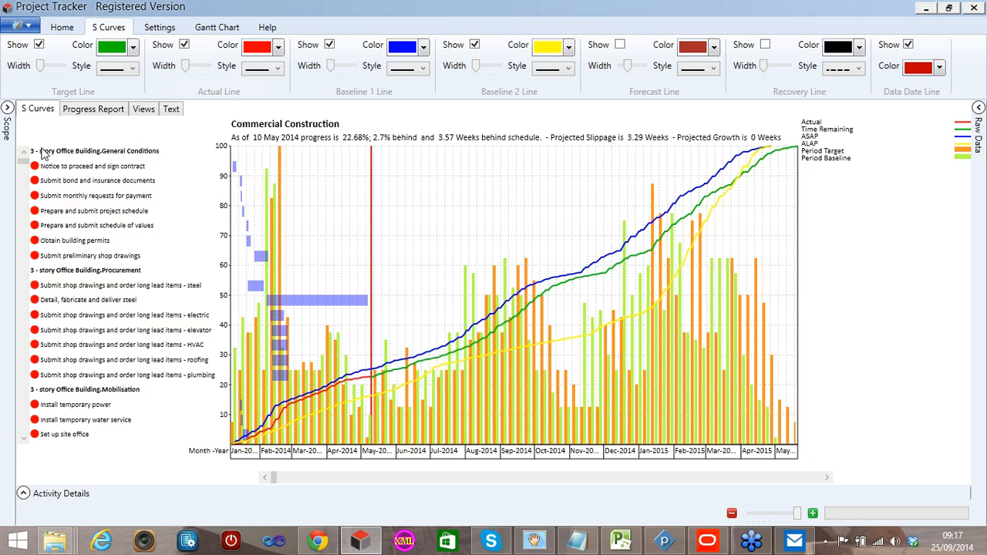
pyautogui.click(61, 27)
pyautogui.click(21, 25)
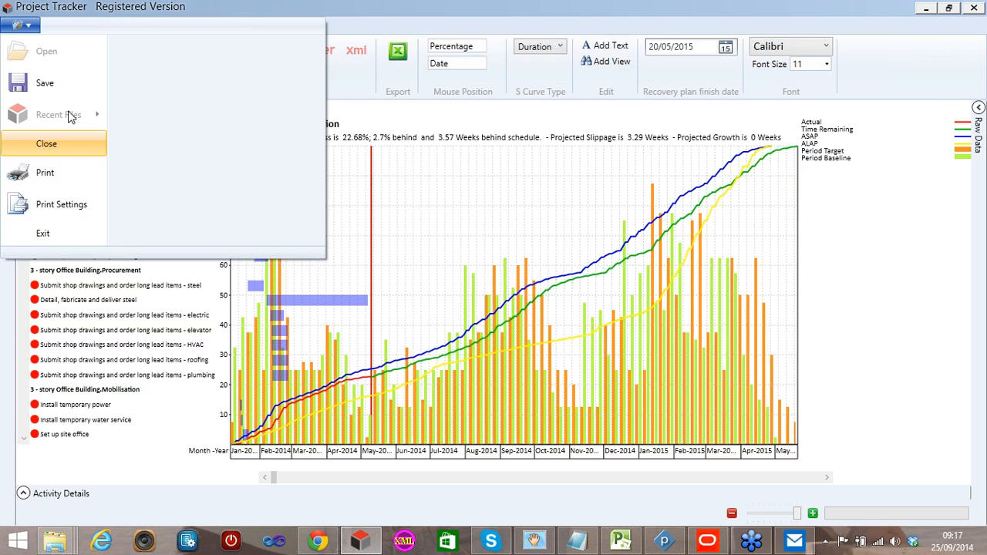
pyautogui.click(61, 144)
pyautogui.click(21, 25)
pyautogui.moveTo(71, 118)
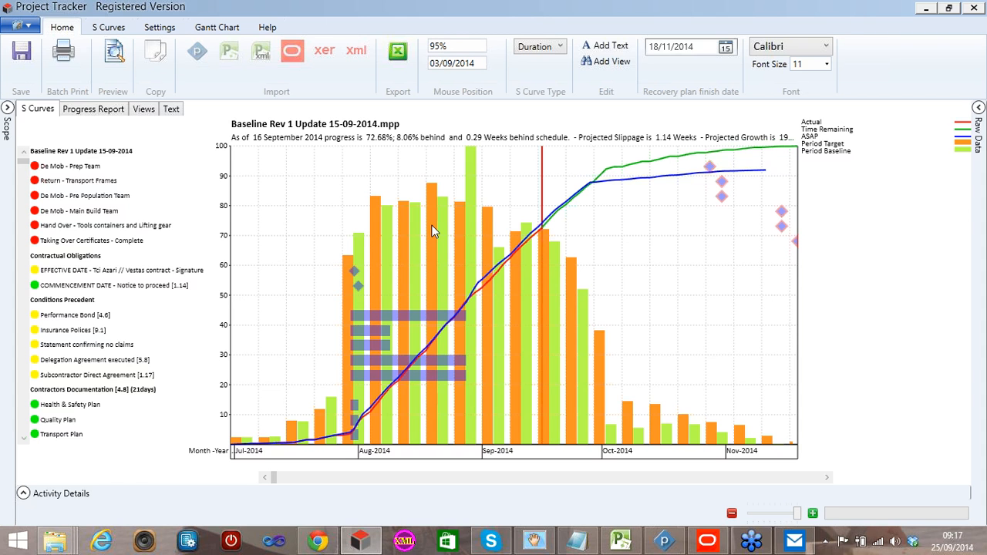
# Step: Plot the S curves by Physical % for comparison and return the S curve type to Duration
pyautogui.click(535, 48)
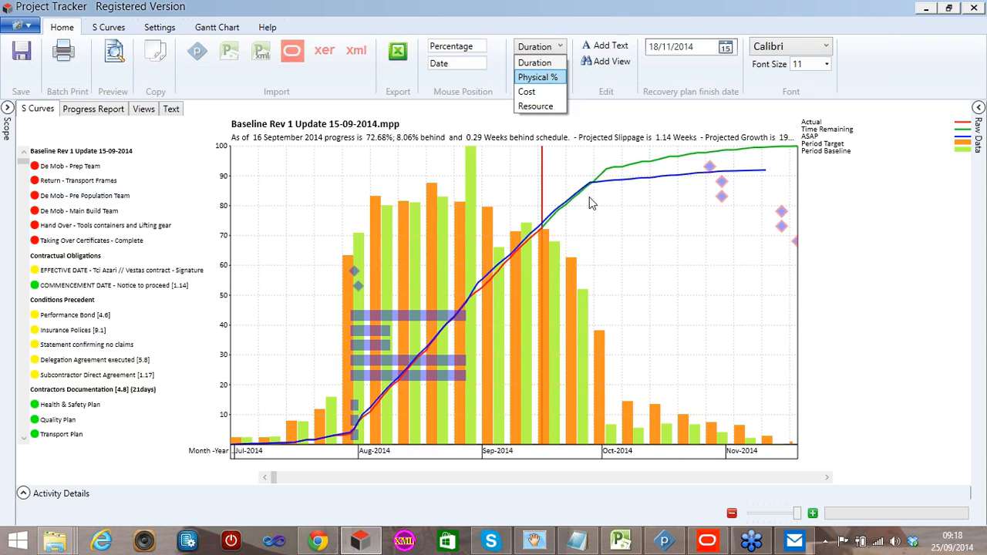
pyautogui.press('Return')
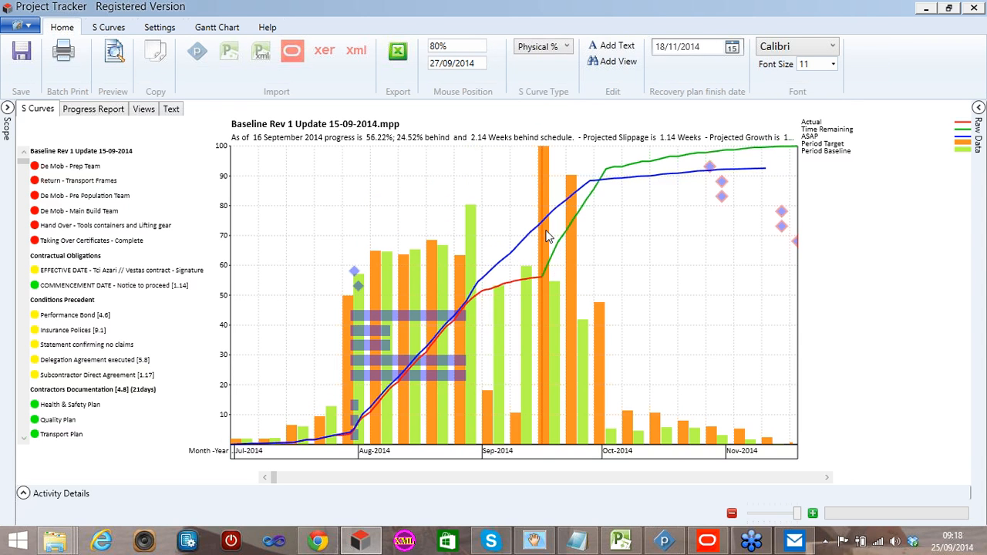
pyautogui.moveTo(547, 236)
pyautogui.click(524, 270)
pyautogui.click(554, 265)
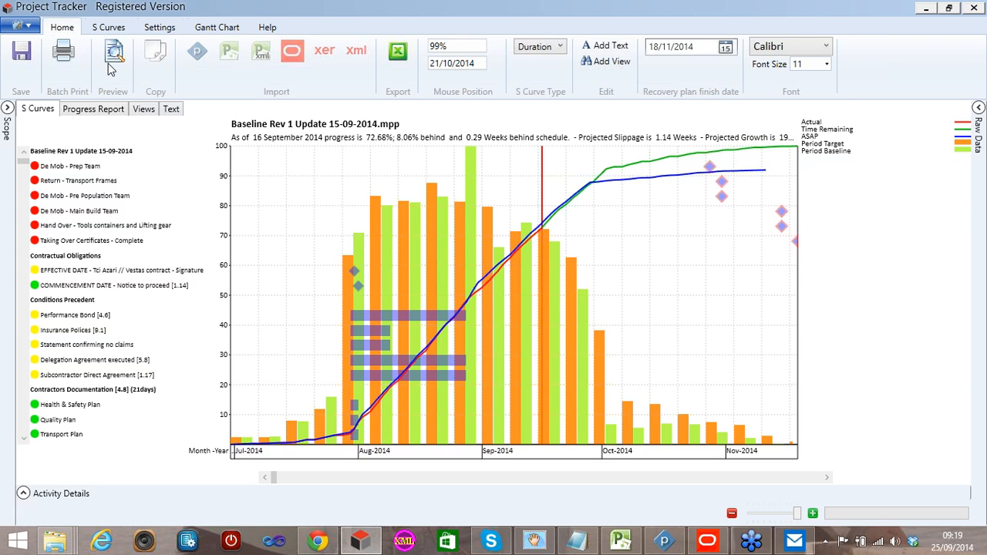
# Step: Compare the S curves with Maintain baseline scope off and on, leaving the option on
pyautogui.scroll(-2, 108, 69)
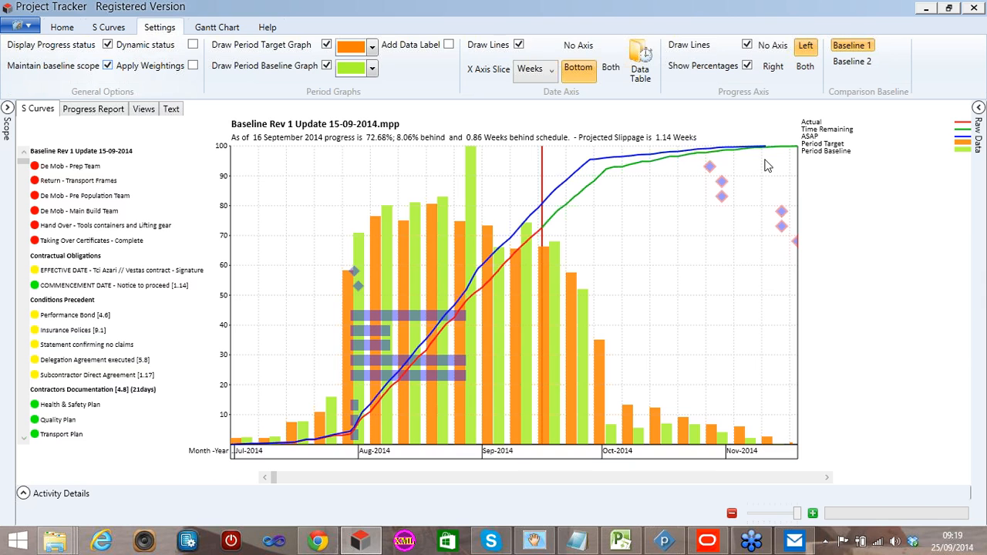
pyautogui.click(108, 66)
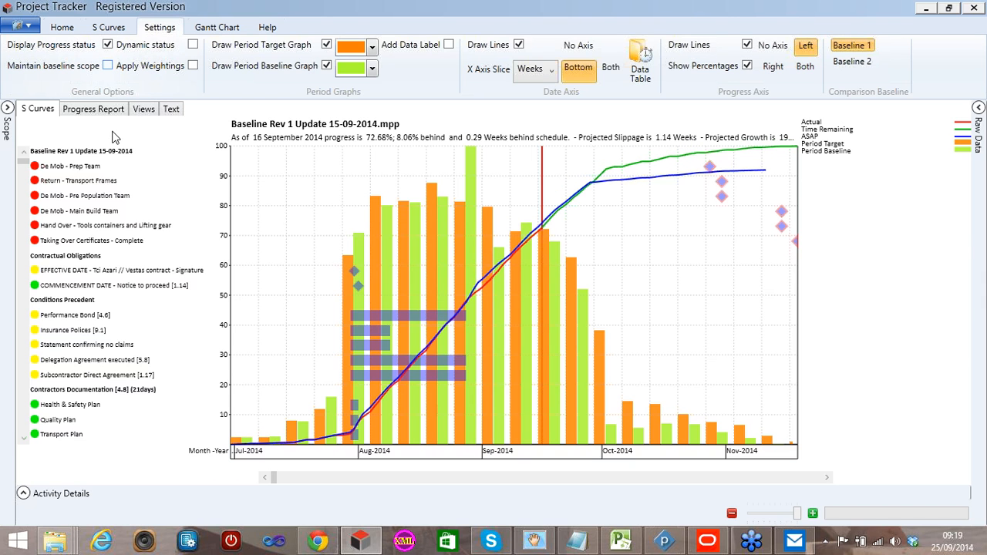
pyautogui.click(108, 66)
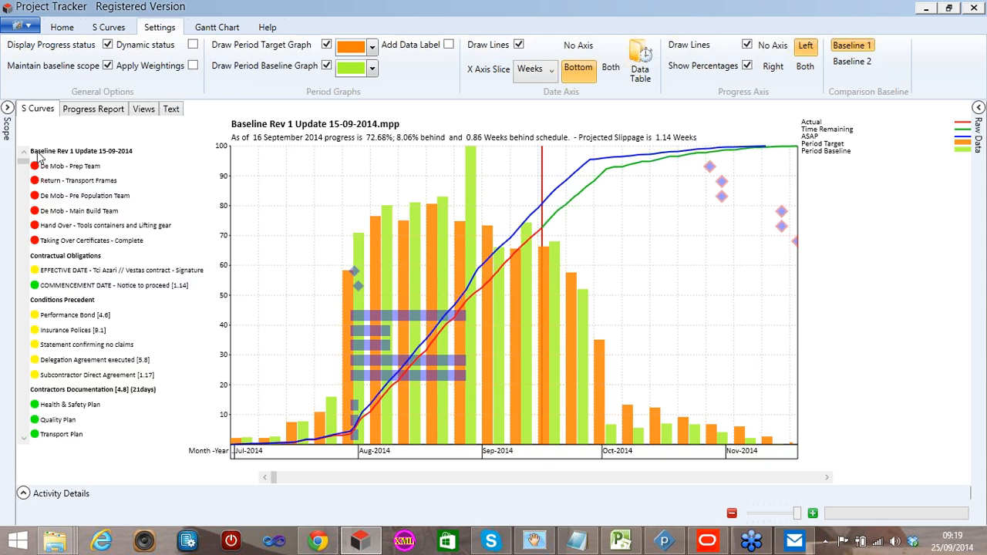
# Step: Reopen the Commercial Construction project and place a text label on the chart at about 90% and 22 July 2014
pyautogui.click(21, 25)
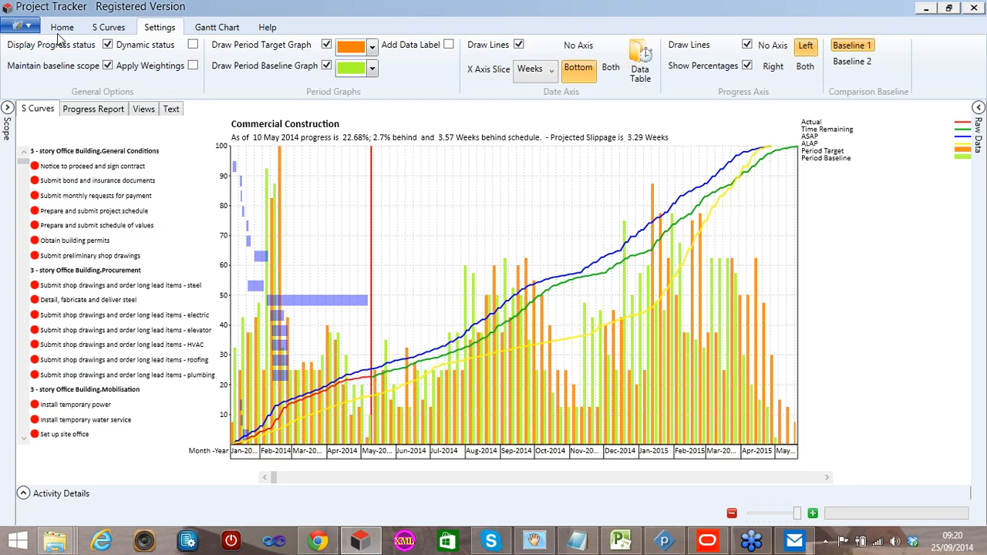
pyautogui.click(62, 28)
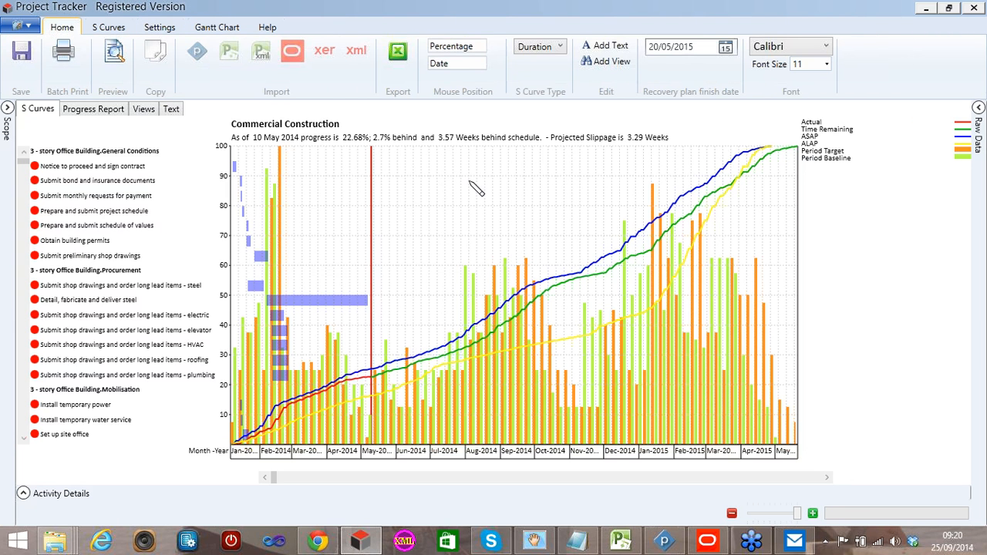
pyautogui.click(469, 182)
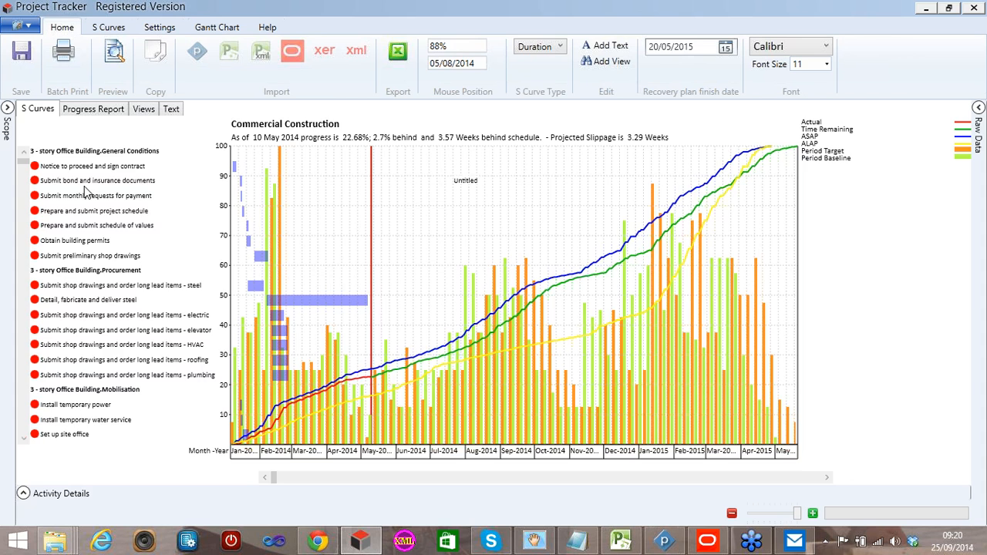
# Step: Change the chart label to bold text reading "Delay caused by weather" and move it slightly lower and earlier on the chart
pyautogui.click(172, 109)
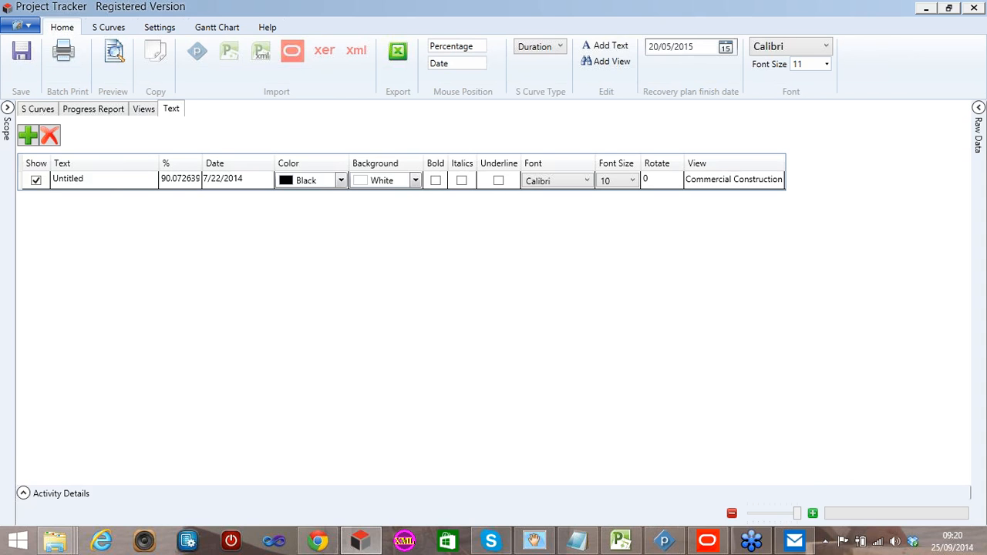
pyautogui.doubleClick(68, 179)
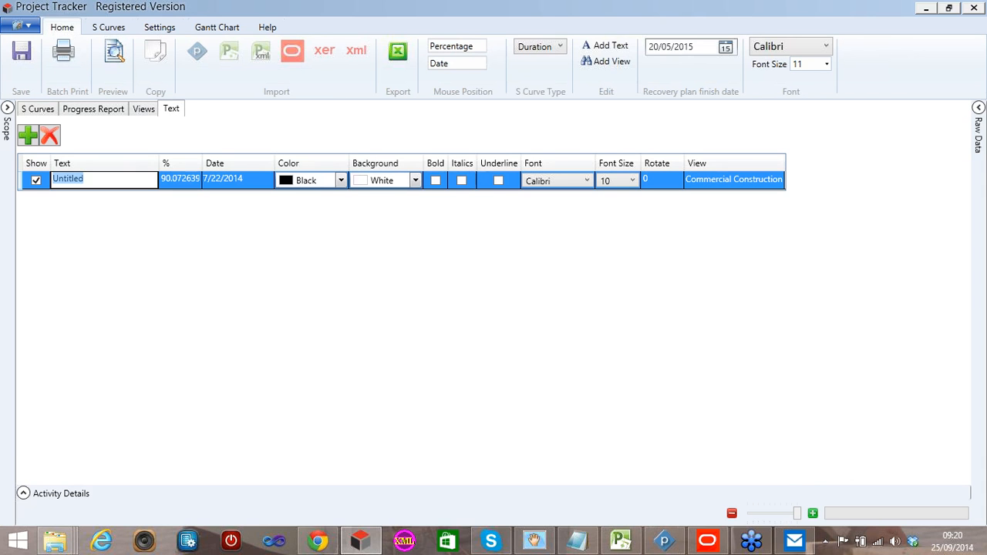
pyautogui.write('Delay caused by weather')
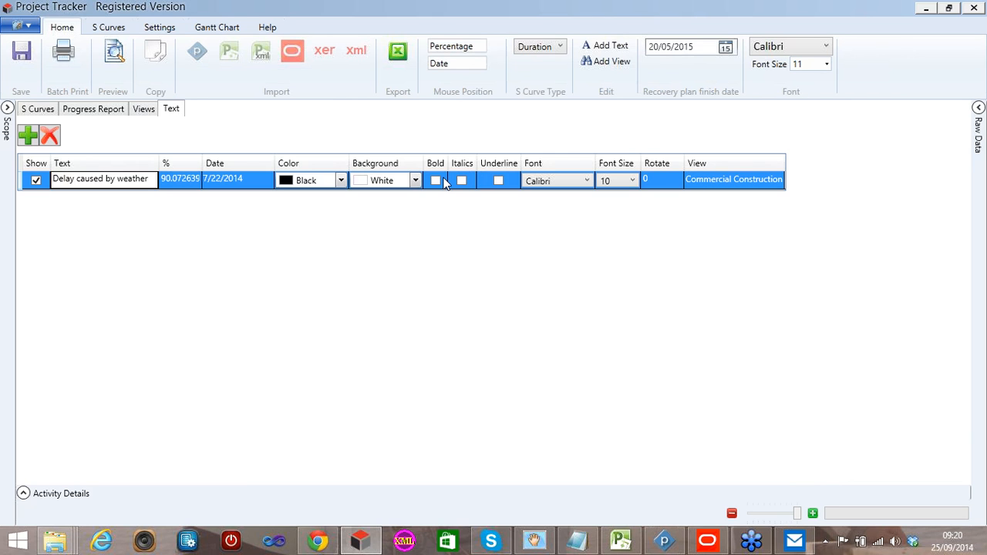
pyautogui.click(440, 179)
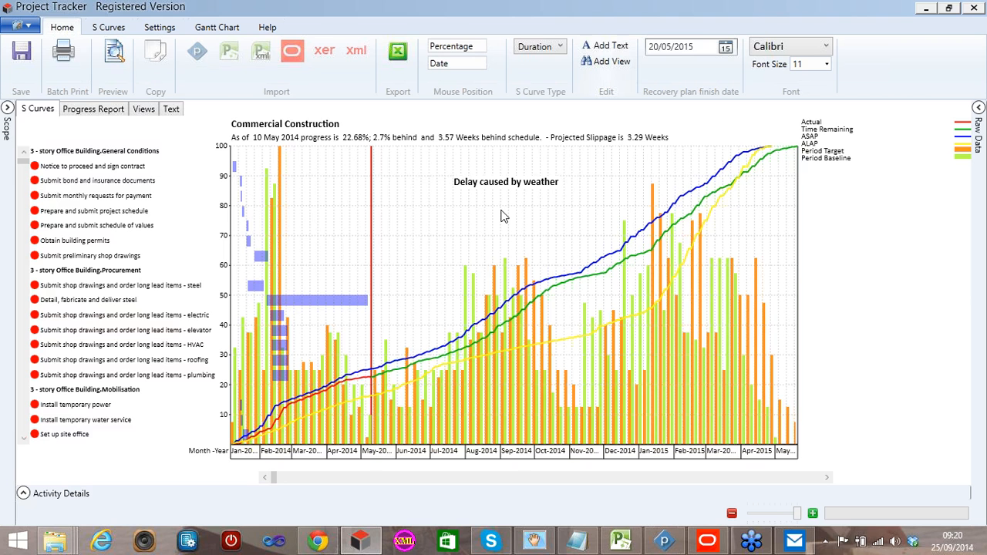
pyautogui.moveTo(543, 185); pyautogui.dragTo(502, 211)
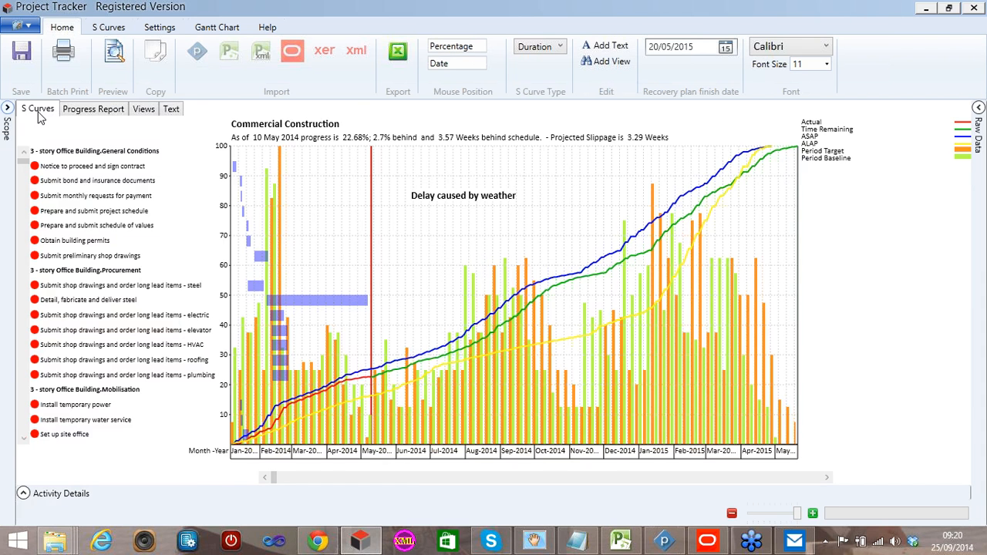
# Step: Show the project scope tree and expand Commercial Construction down to the sections of the 3 - story Office Building
pyautogui.click(7, 108)
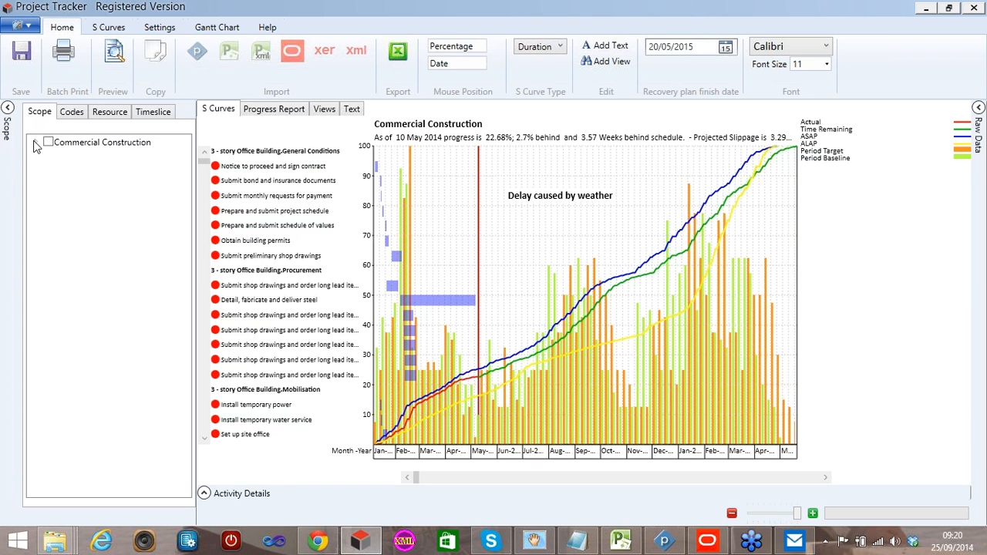
pyautogui.click(35, 143)
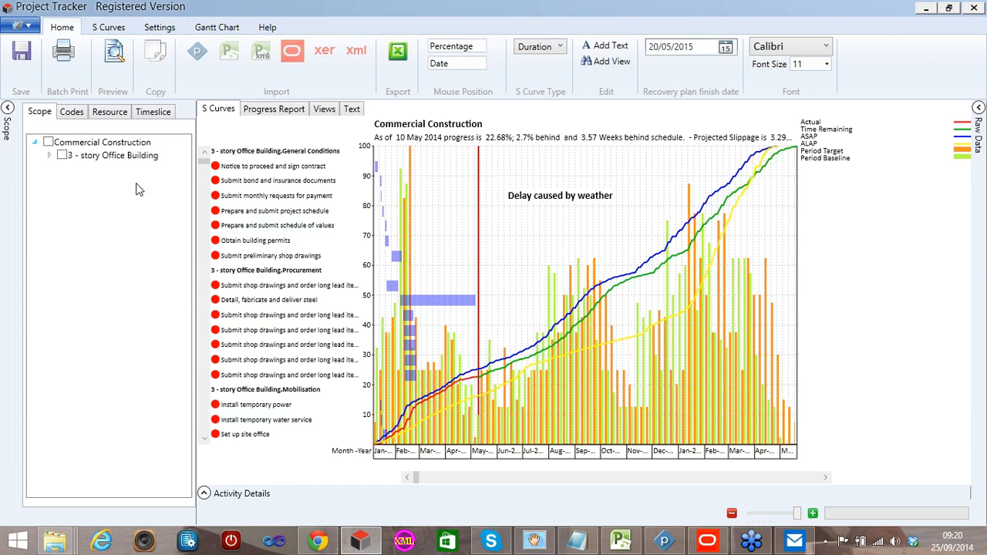
pyautogui.click(49, 155)
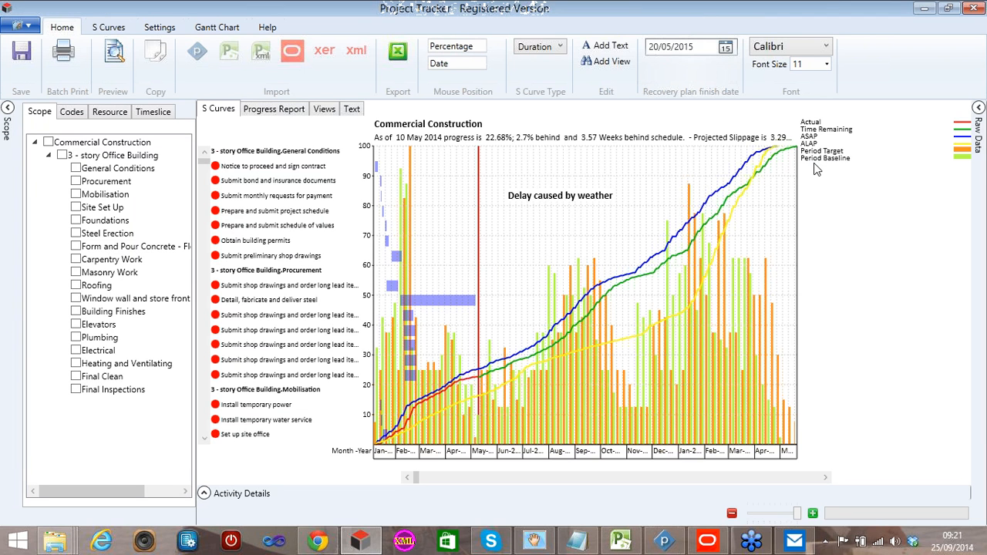
pyautogui.click(780, 219)
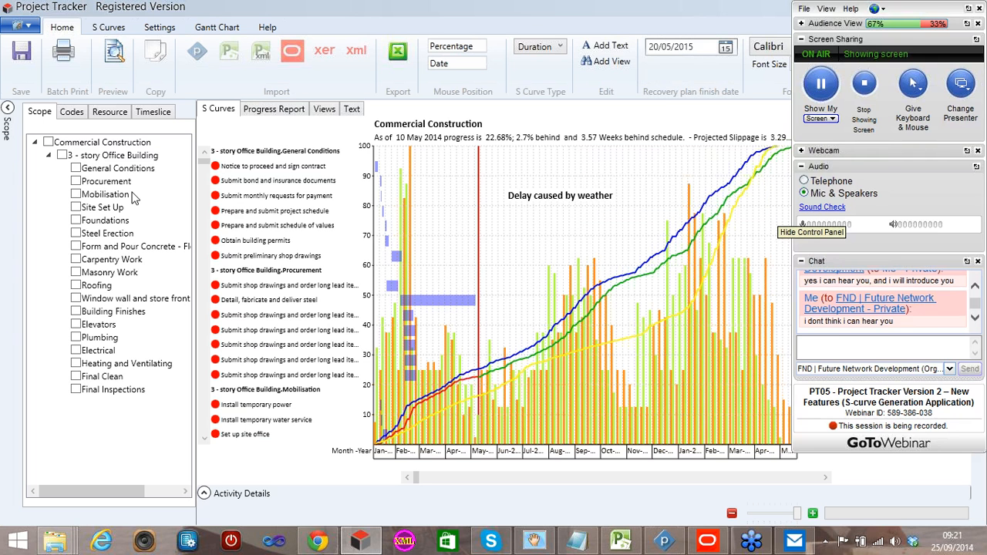
# Step: Filter the chart to the Procurement section alone, and replace that filter with Mobilisation, Site Set Up and Foundations
pyautogui.click(76, 182)
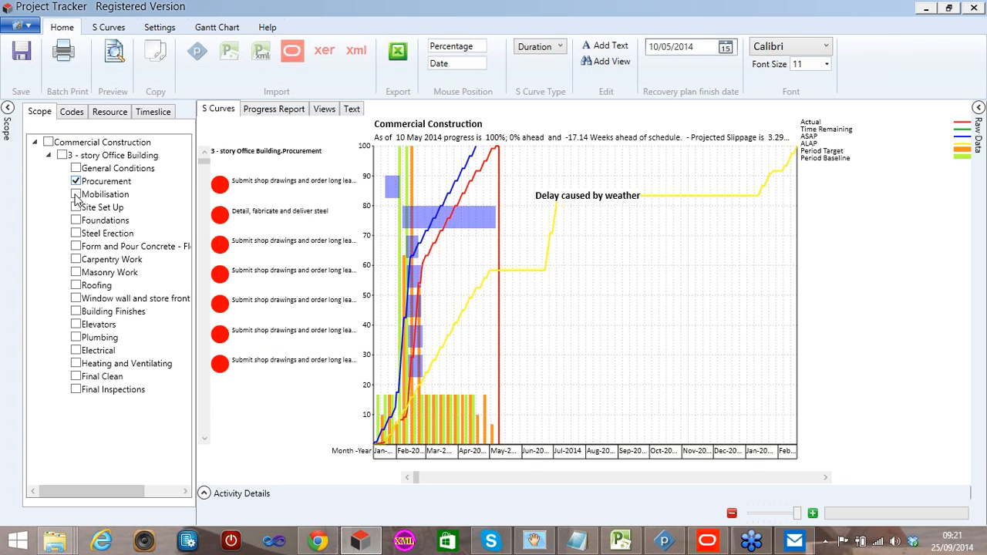
pyautogui.click(75, 195)
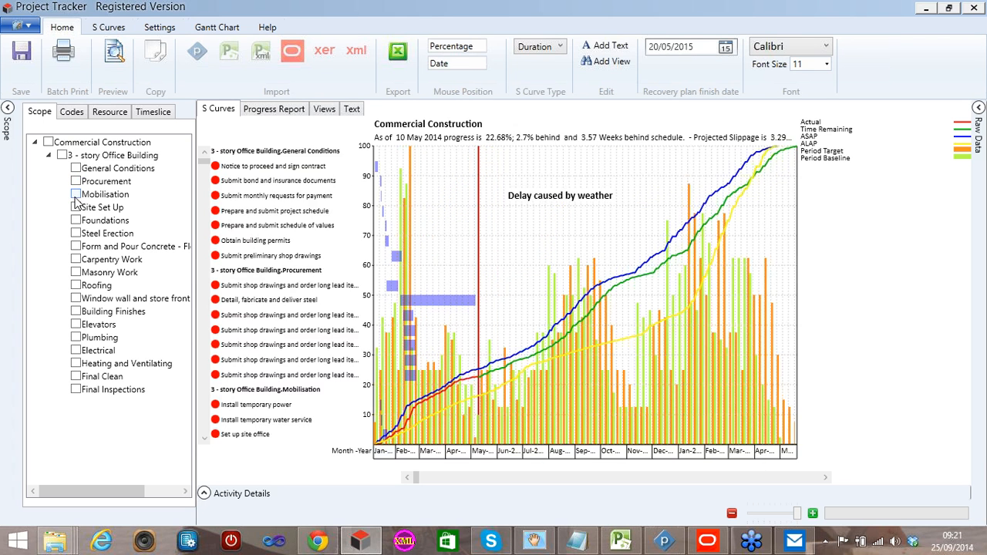
pyautogui.click(76, 196)
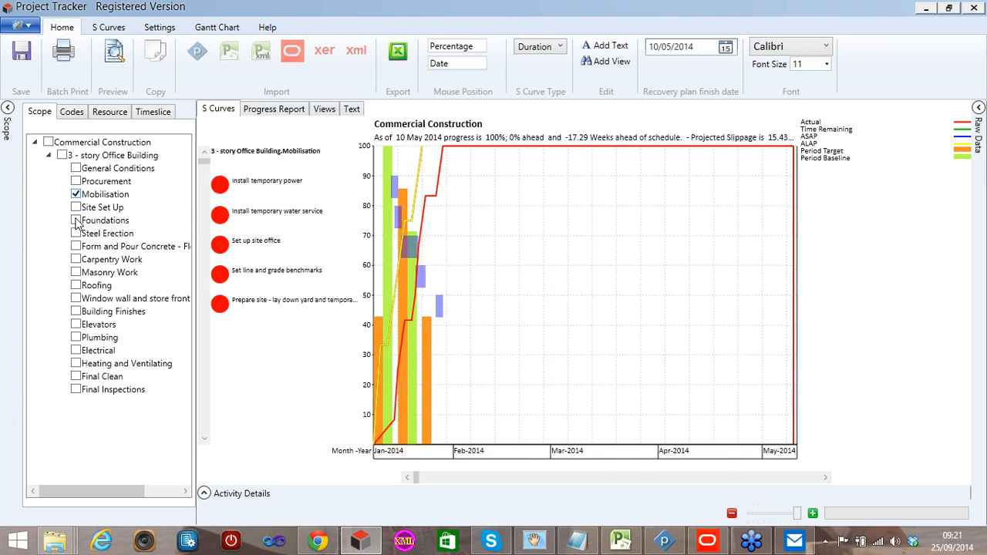
pyautogui.click(75, 208)
pyautogui.click(75, 221)
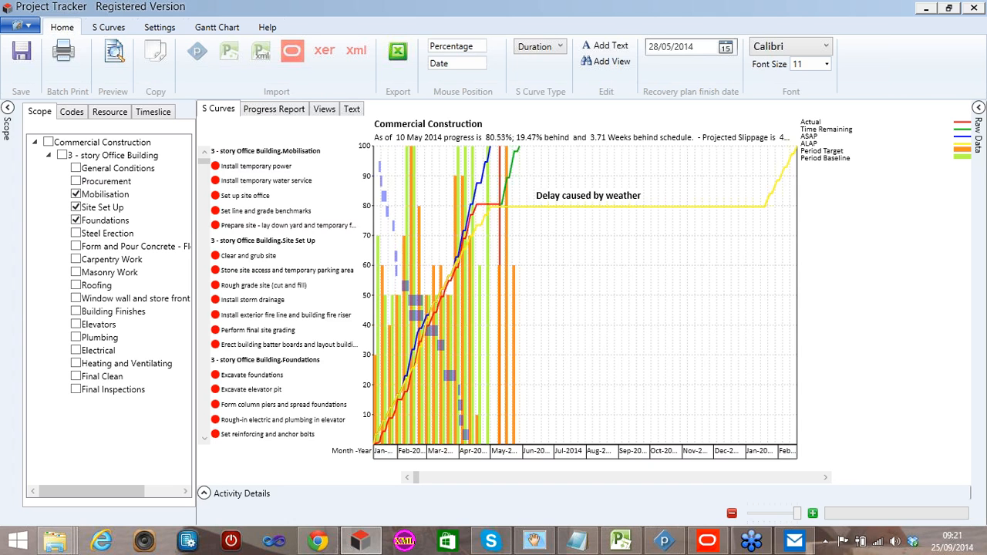
# Step: Save the filtered chart as a view named "Mob view" and include it in batch printing
pyautogui.click(608, 62)
pyautogui.write('M')
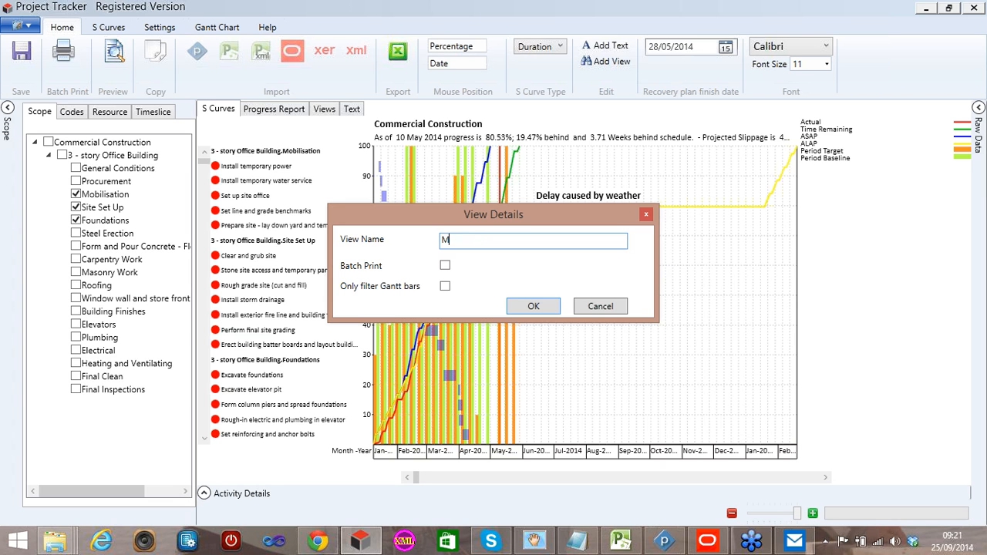
pyautogui.write('ob view')
pyautogui.click(445, 266)
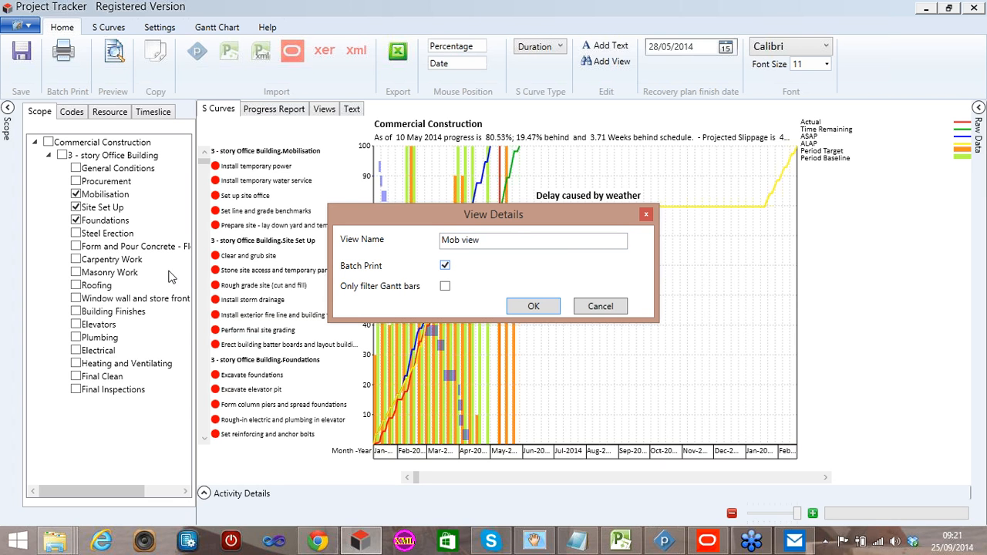
pyautogui.press('Return')
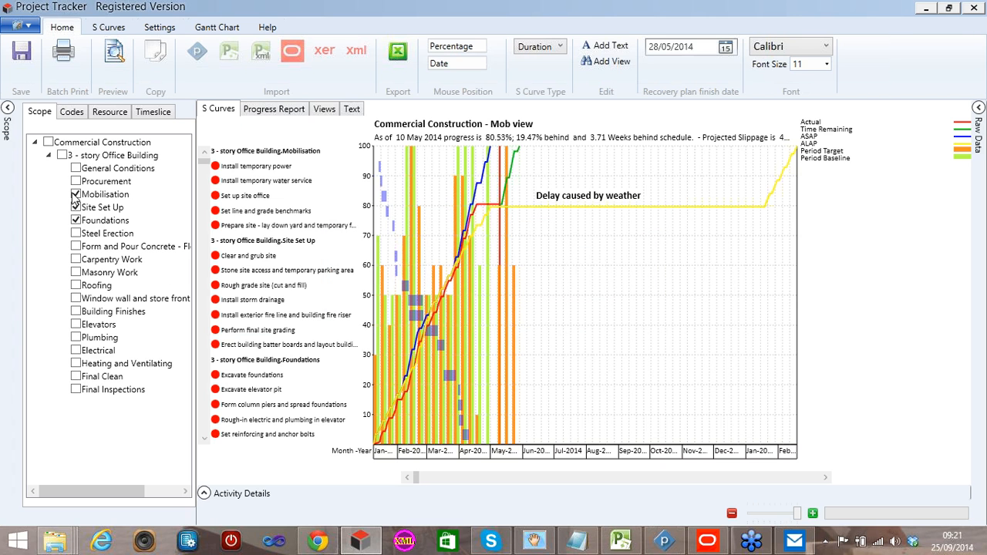
# Step: Filter the scope to Roofing only and save it as a view named "Roofing" included in batch printing
pyautogui.click(75, 207)
pyautogui.click(75, 220)
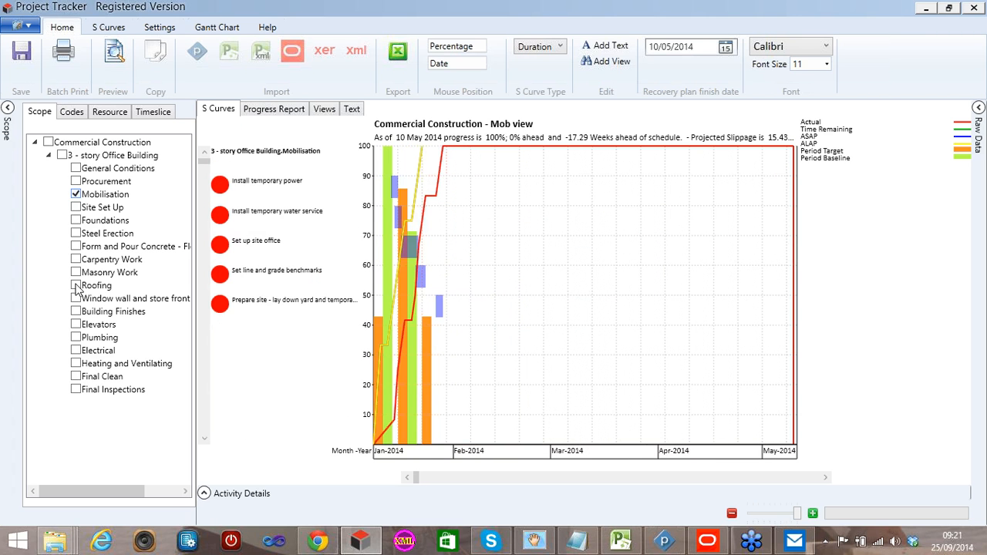
pyautogui.click(75, 285)
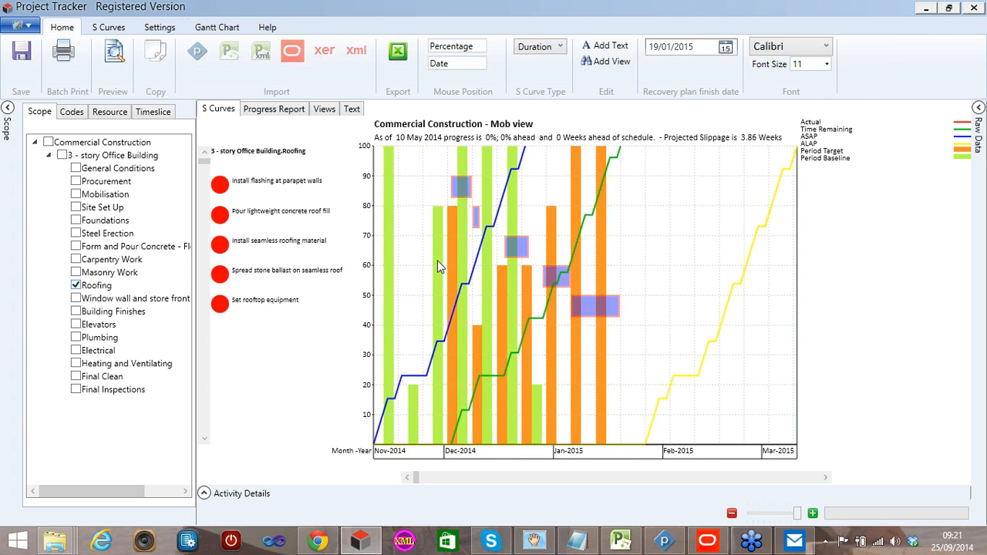
pyautogui.doubleClick(418, 244)
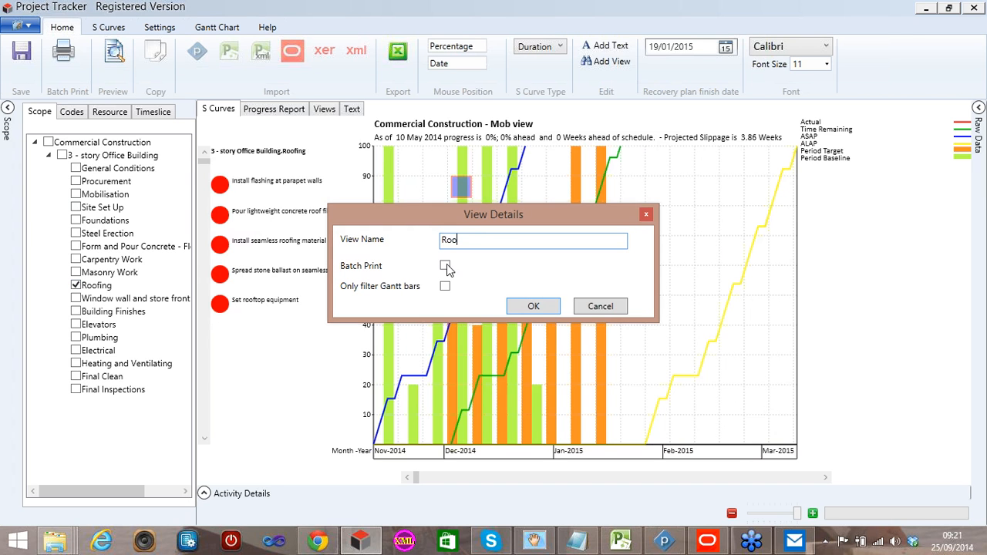
pyautogui.write('Roofing')
pyautogui.click(445, 265)
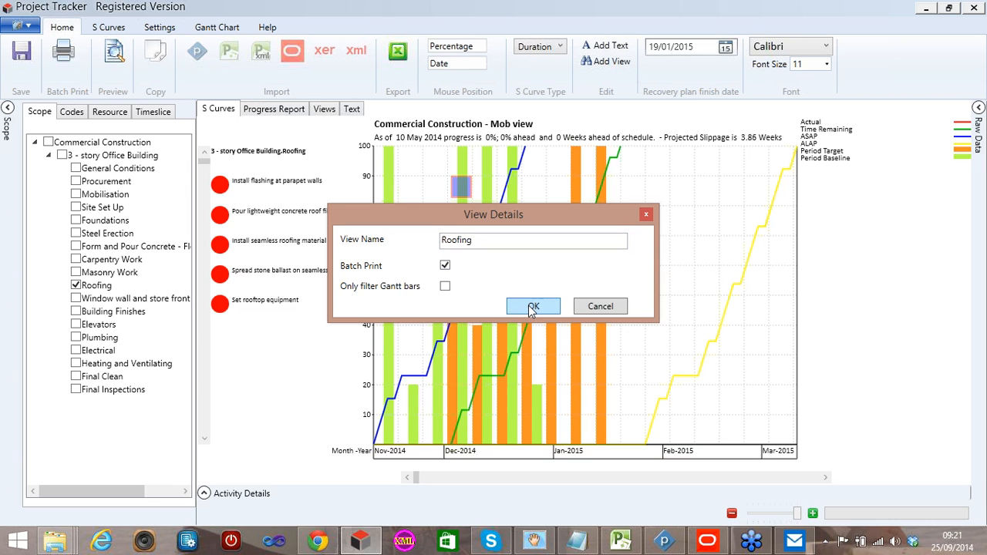
pyautogui.click(532, 307)
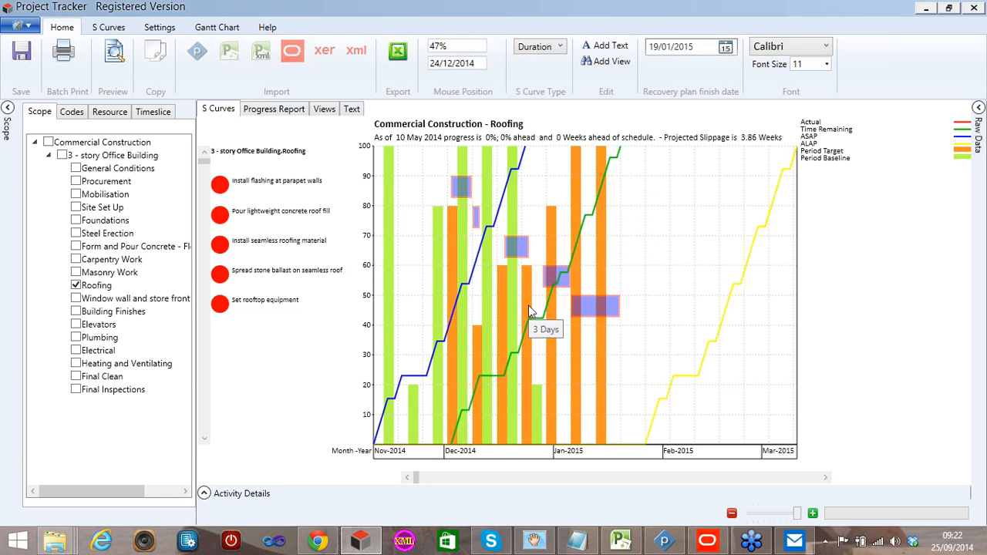
# Step: Start the batch print and check the saved views marked for it before returning to the S curves
pyautogui.click(66, 53)
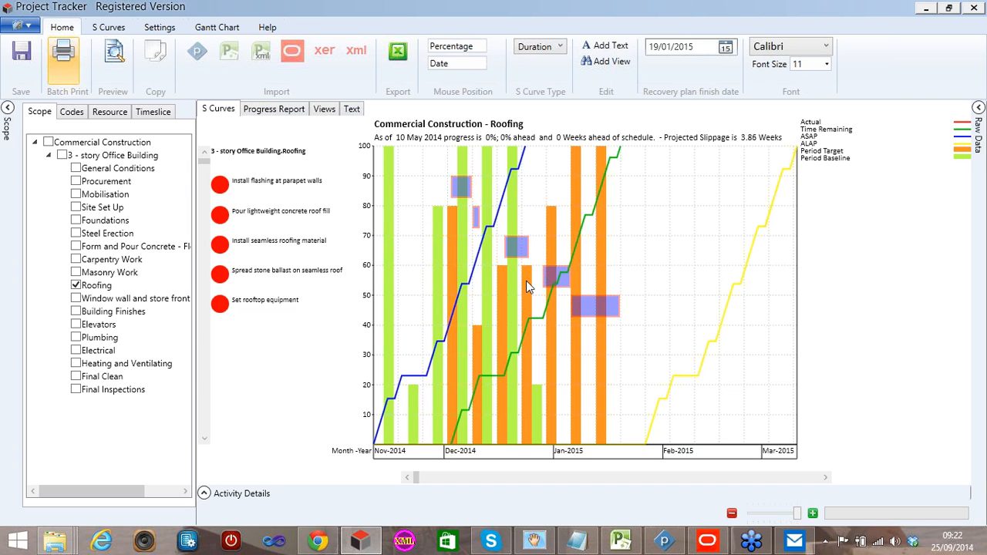
pyautogui.moveTo(527, 284)
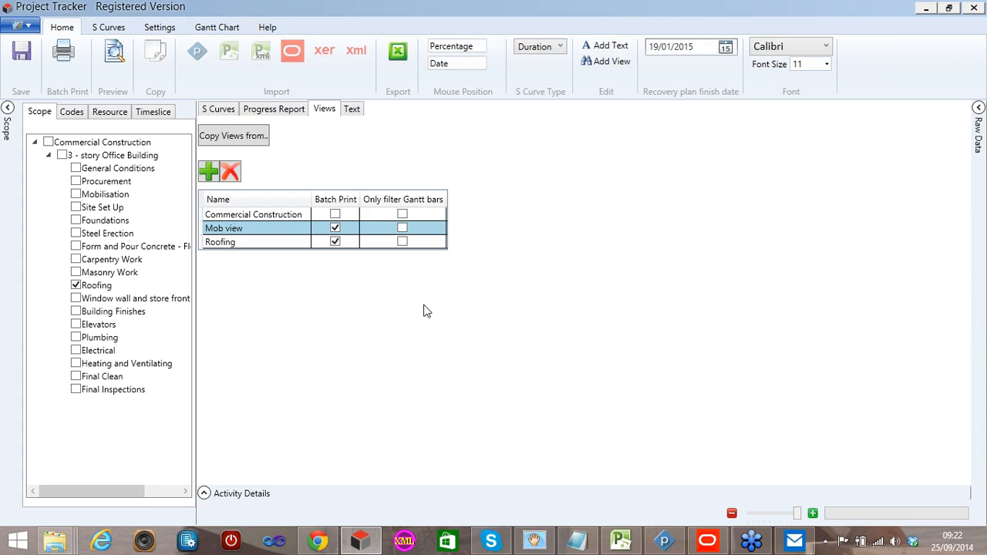
pyautogui.click(218, 110)
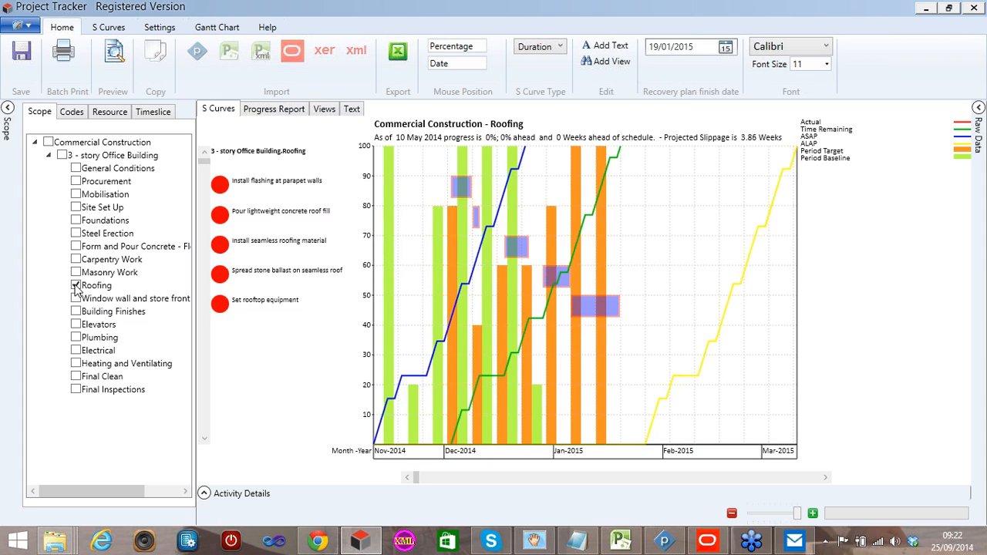
# Step: Reset the scope filter to the whole project and filter the chart by the Windows code under Trades Contractor
pyautogui.click(62, 155)
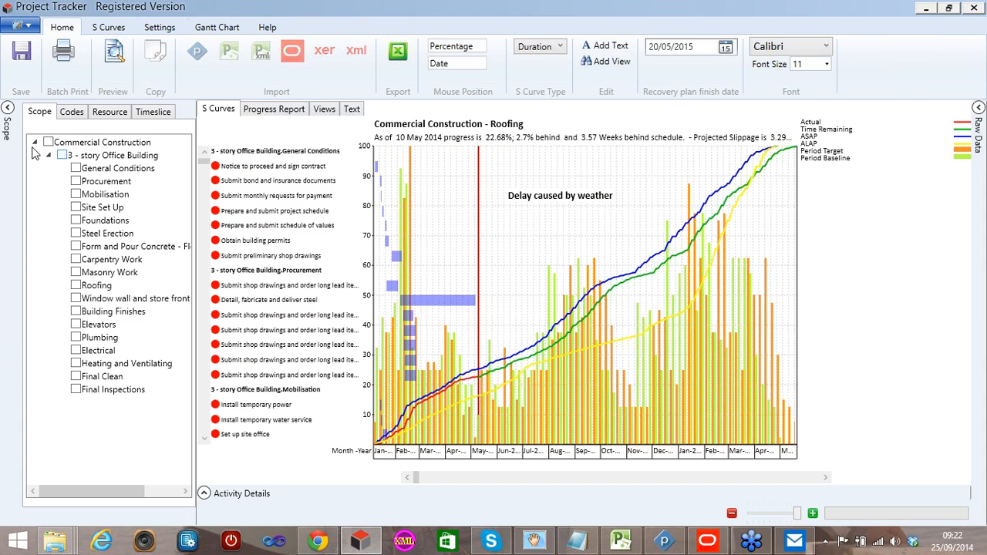
pyautogui.click(72, 113)
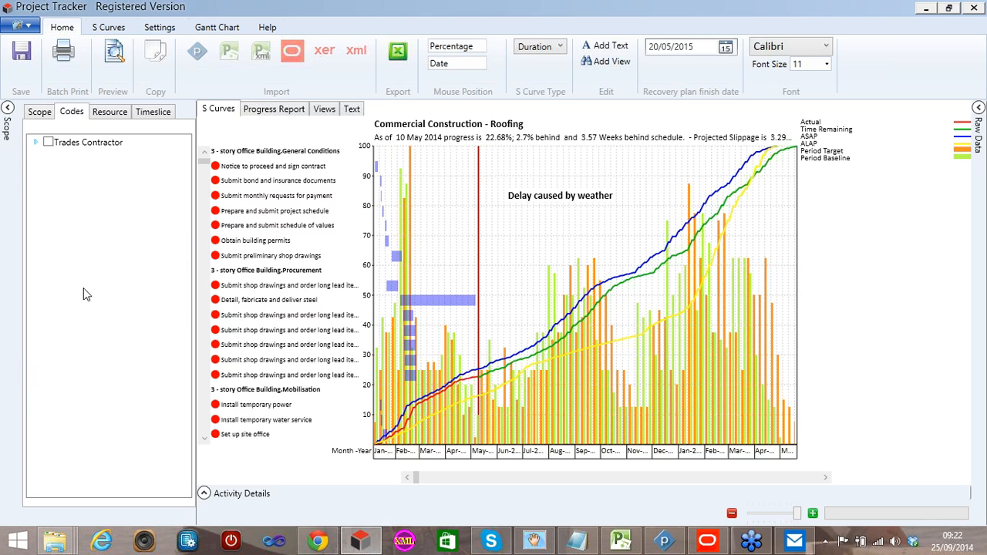
pyautogui.click(36, 142)
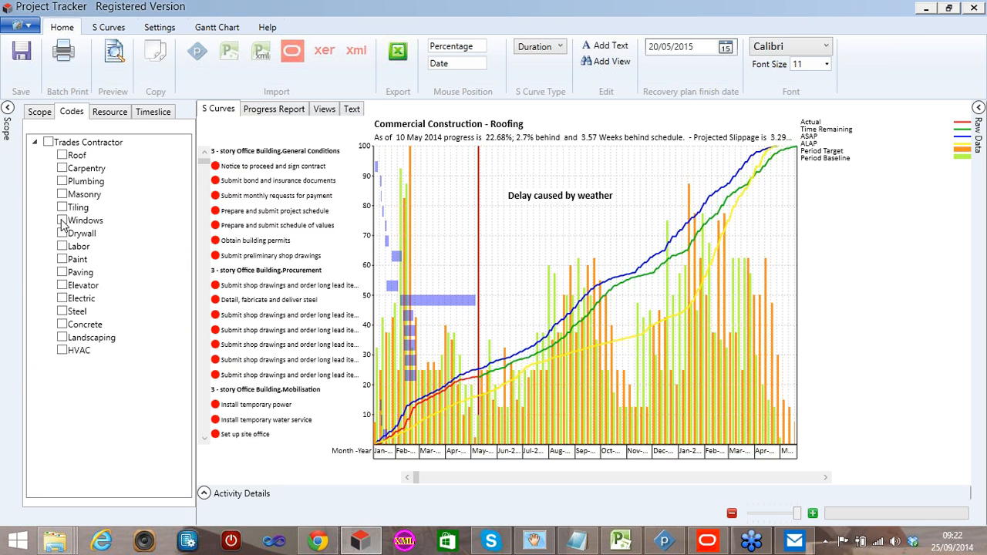
pyautogui.click(62, 221)
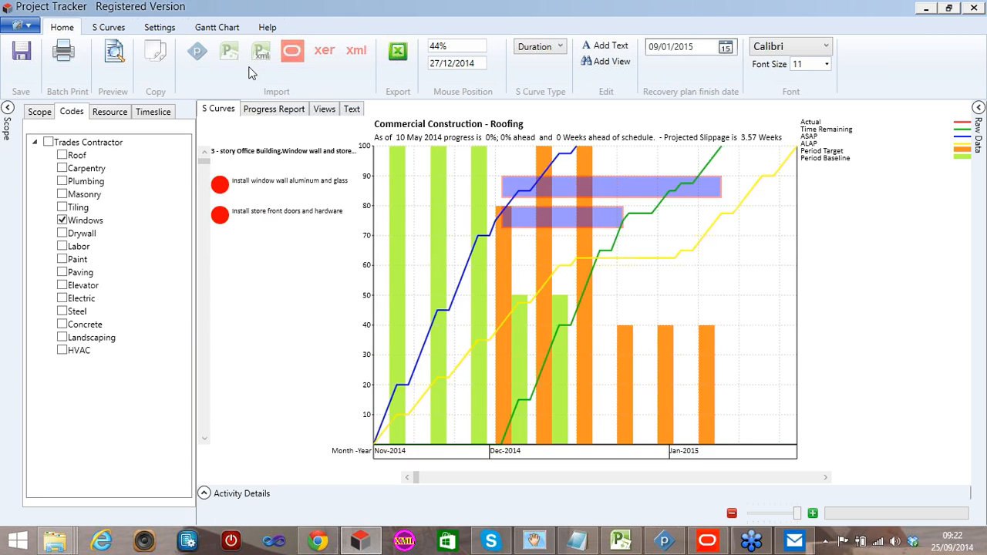
# Step: Show the Gantt baselines and switch the S curve type to Resource with the period target and baseline graphs hidden
pyautogui.click(218, 27)
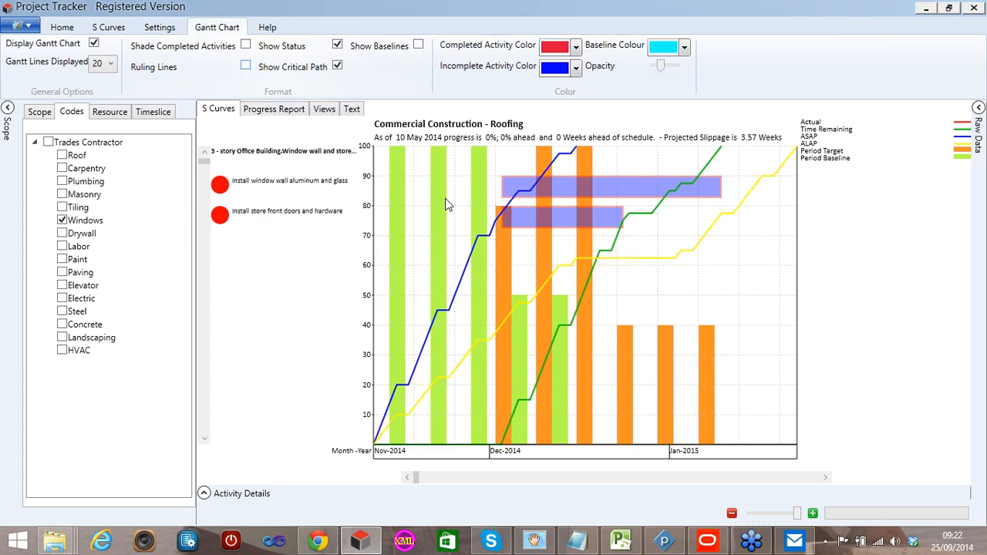
pyautogui.click(418, 45)
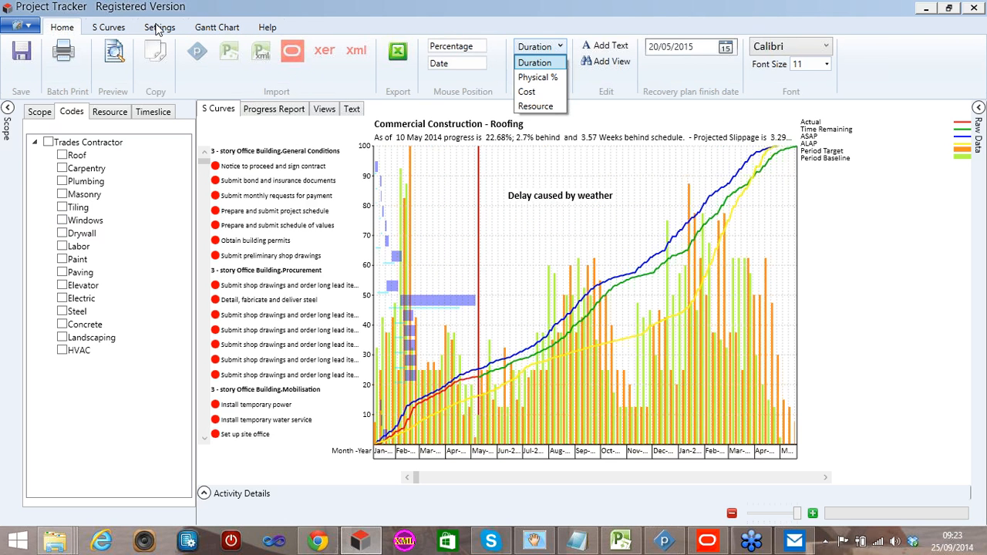
pyautogui.click(157, 29)
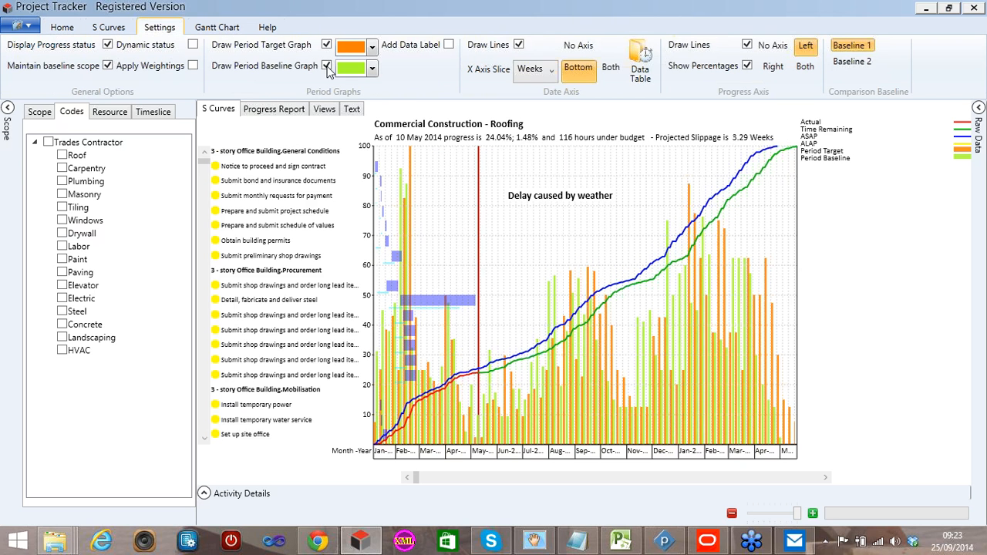
pyautogui.click(327, 67)
# Step: Filter the resource S curve to HVAC Contractor only and clear that filter again
pyautogui.click(110, 113)
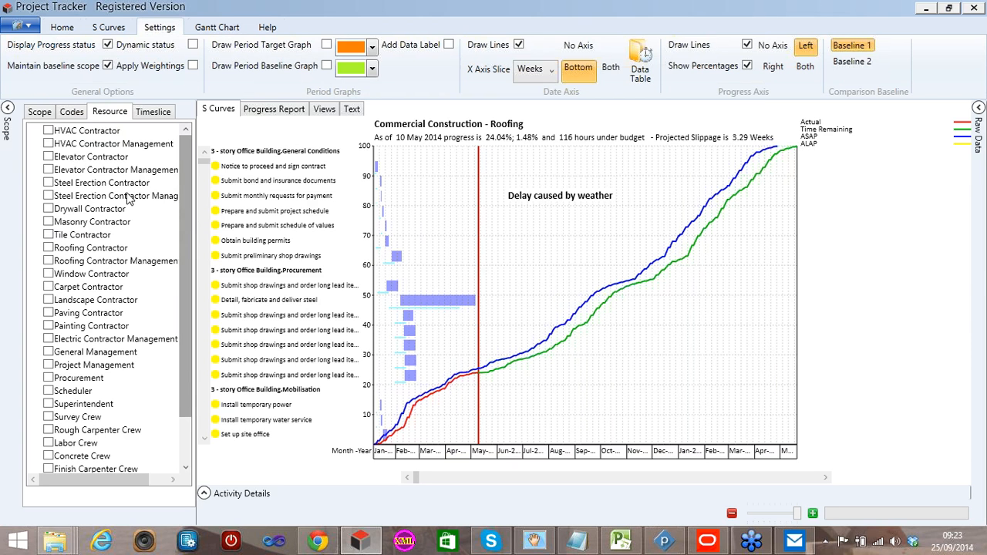
pyautogui.click(48, 132)
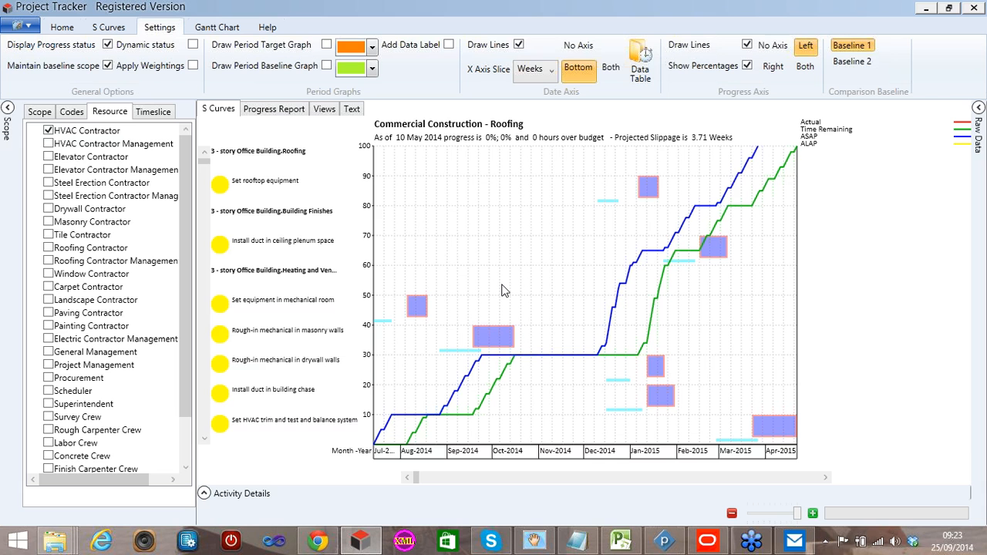
pyautogui.click(48, 131)
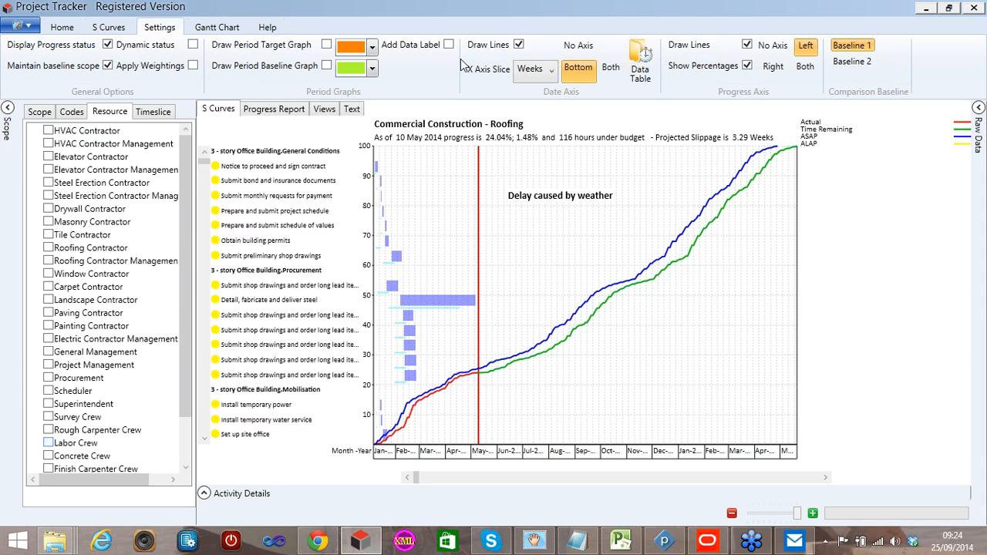
pyautogui.click(327, 66)
# Step: Load the Baseline Rev 1 Update 15-09-2014.mpp project and limit its timeslice to 01/08/2014 through 31/08/2014
pyautogui.click(151, 114)
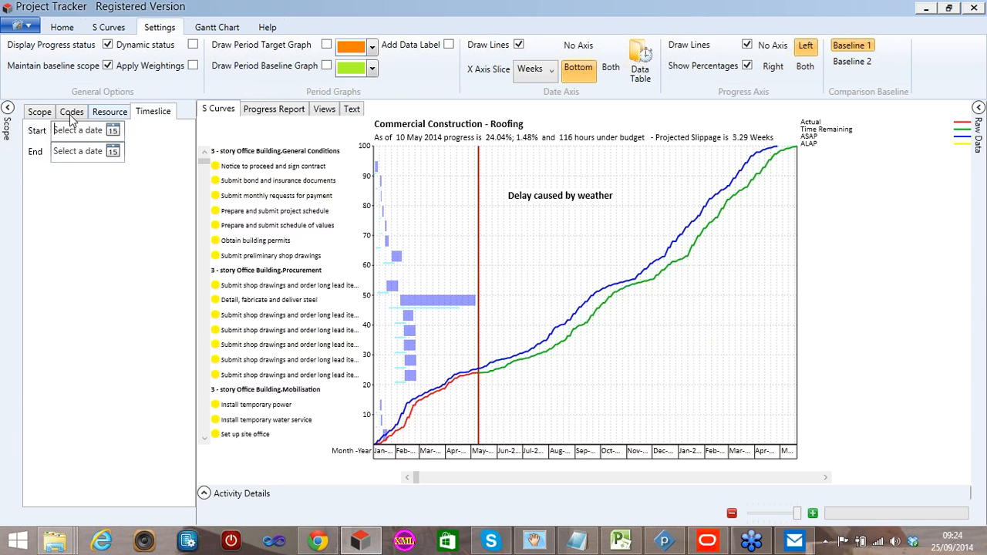
pyautogui.click(41, 115)
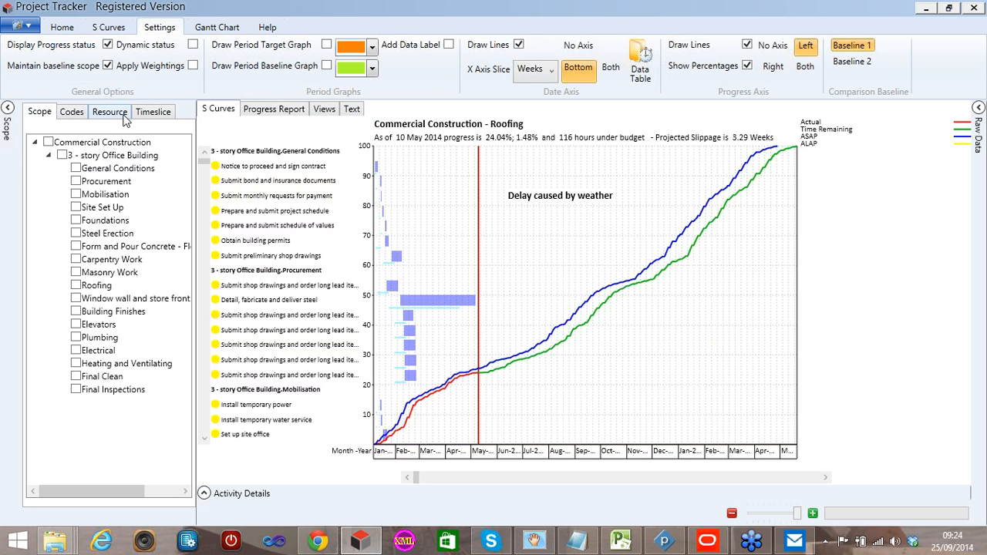
pyautogui.click(32, 148)
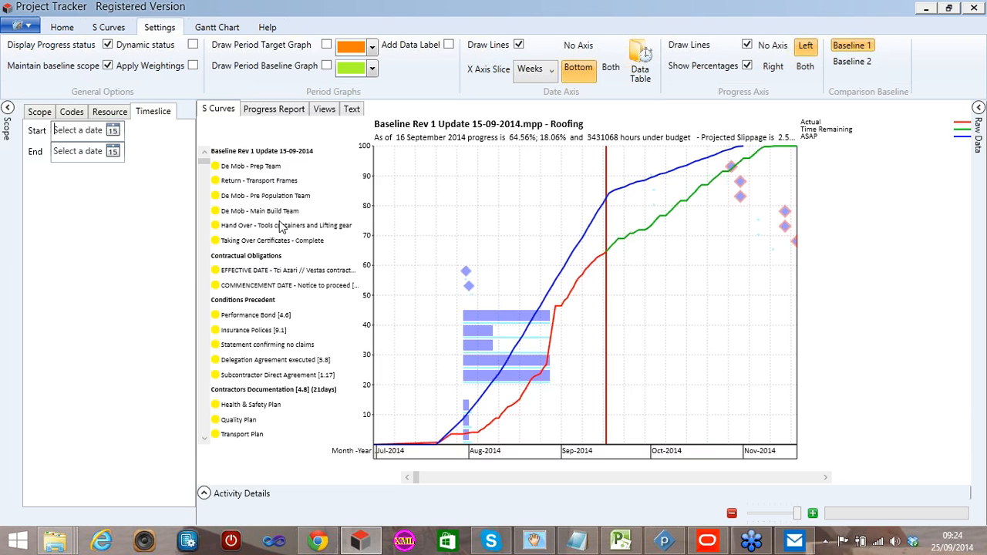
pyautogui.click(131, 186)
pyautogui.click(113, 151)
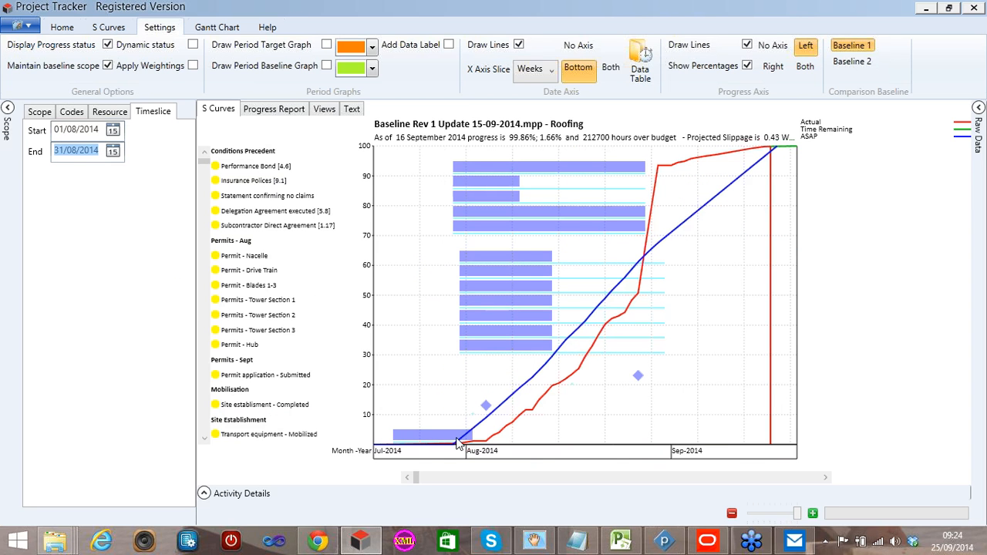
pyautogui.moveTo(457, 439)
# Step: Close the current project, reopen Commercial Construction and bring up its print settings
pyautogui.click(23, 25)
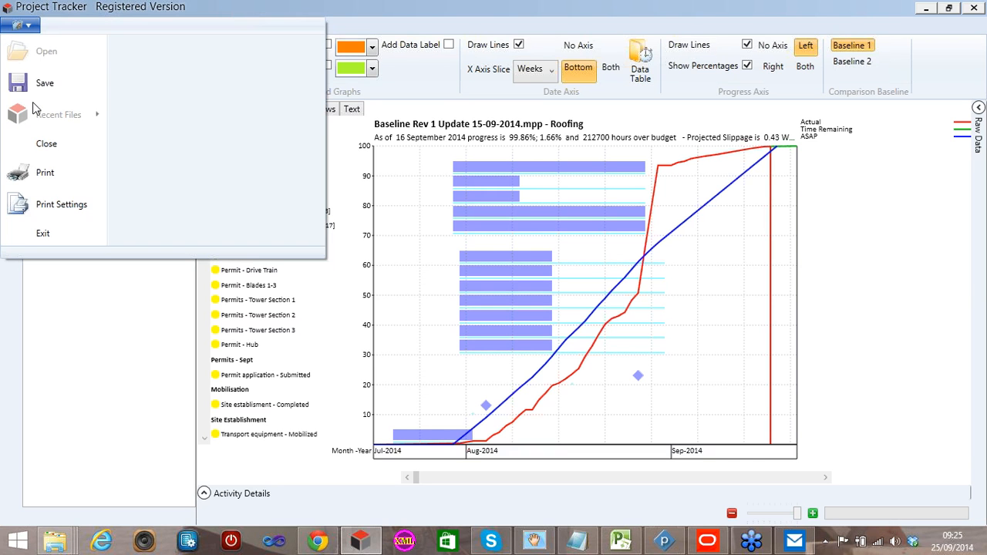
pyautogui.click(46, 143)
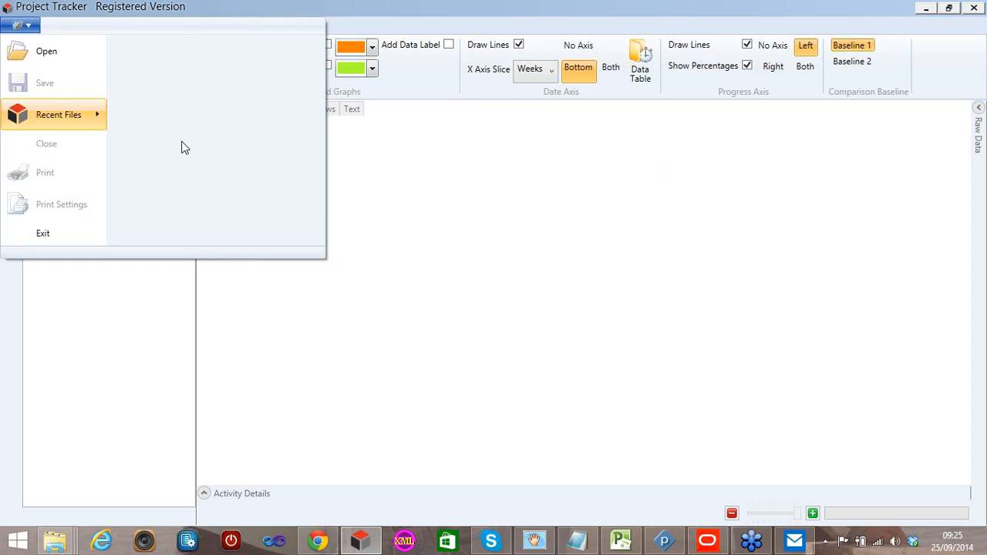
pyautogui.click(86, 59)
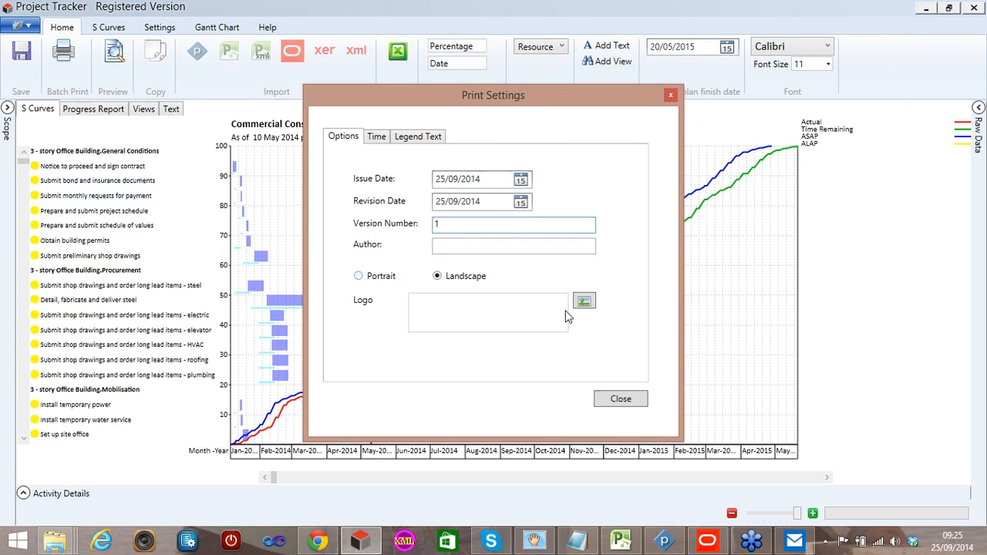
# Step: Limit the printed curve to a defined timeslice from 01/05/2014 through 30/05/2014
pyautogui.click(377, 137)
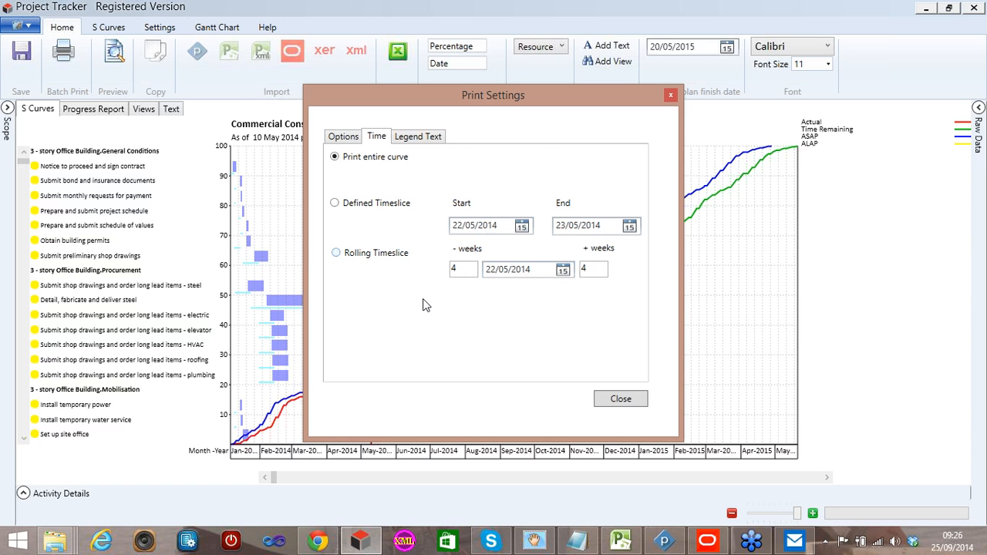
pyautogui.click(522, 226)
pyautogui.click(522, 226)
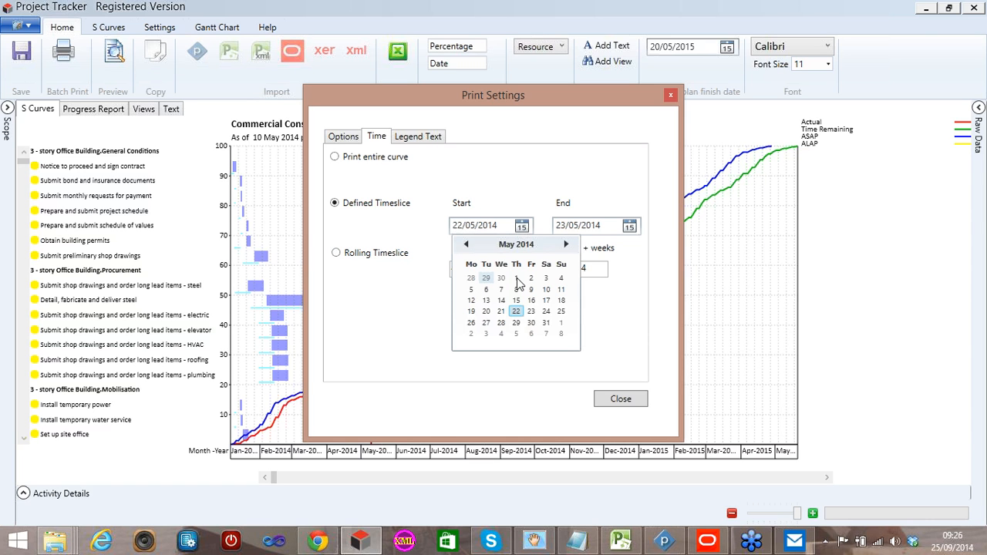
pyautogui.click(516, 279)
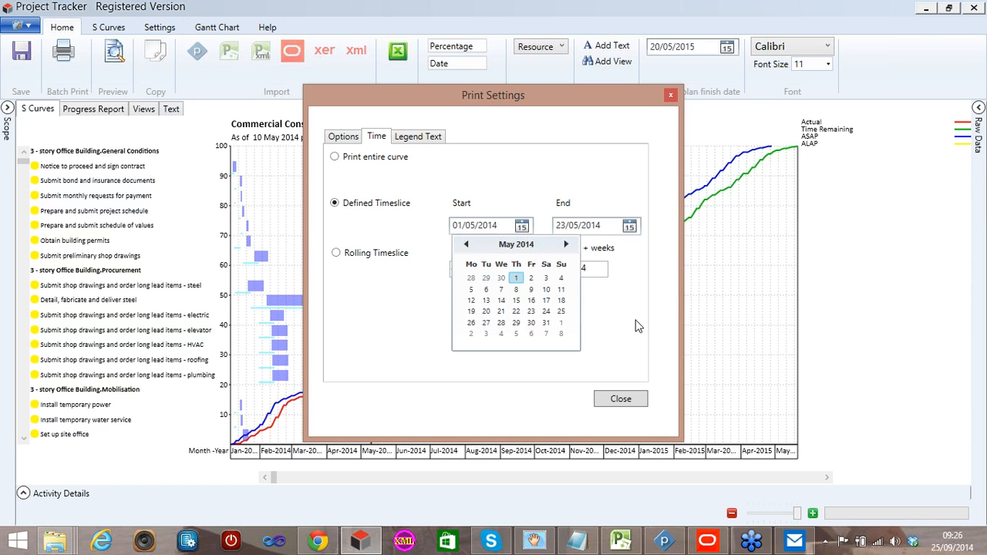
pyautogui.click(630, 226)
pyautogui.click(635, 323)
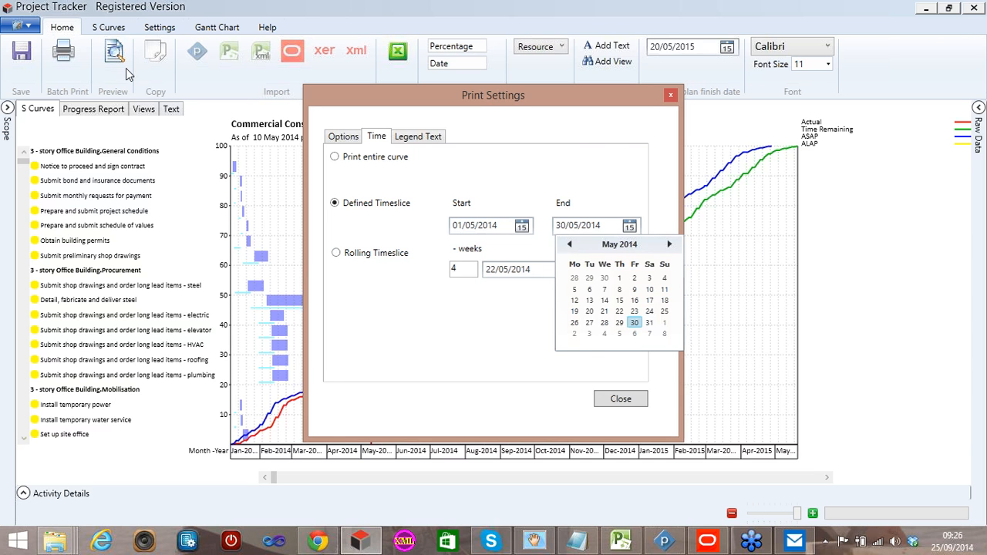
pyautogui.click(125, 68)
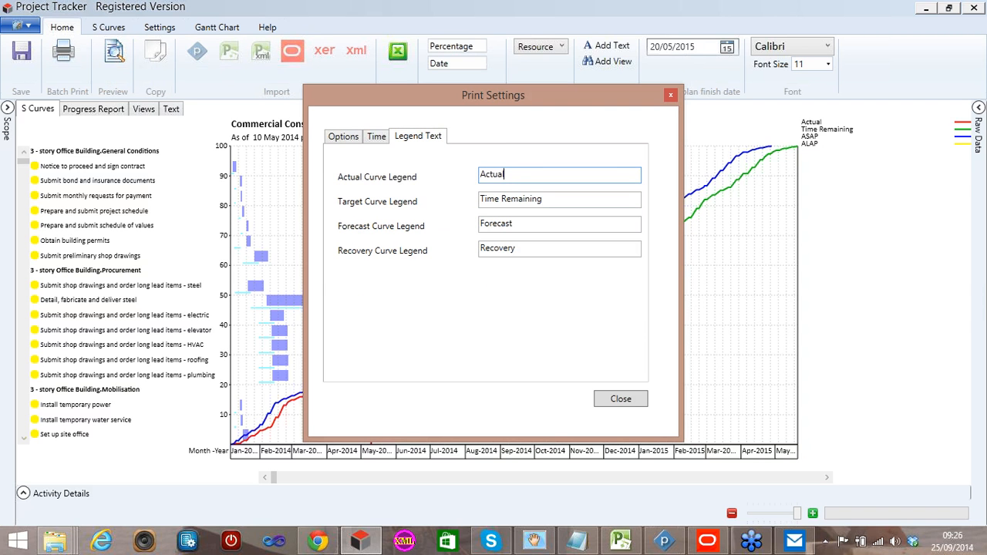
# Step: Set the actual curve legend to ACWP and the target curve legend to BCWP, and close the print settings
pyautogui.doubleClick(492, 175)
pyautogui.write('ACWP')
pyautogui.press('Tab')
pyautogui.write('BC')
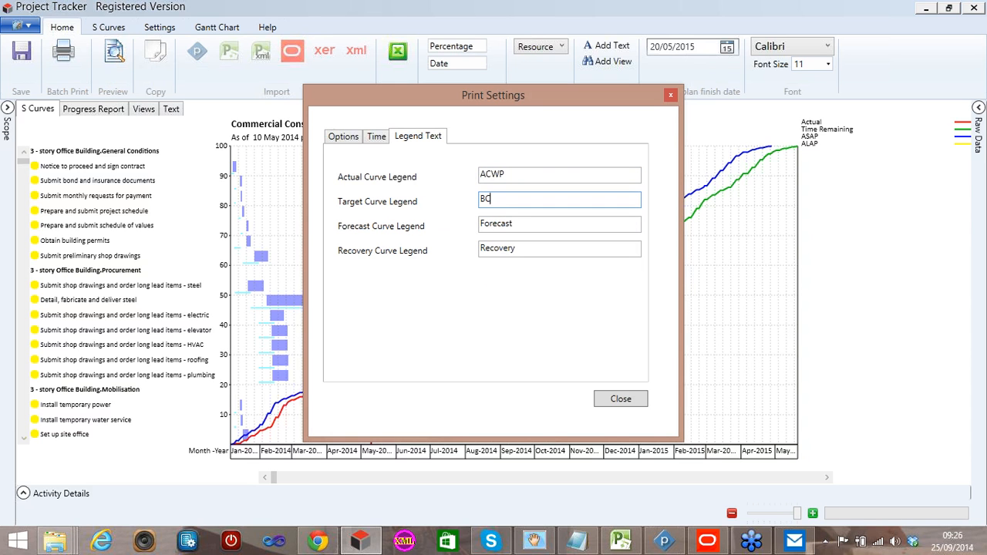
pyautogui.write('WP')
pyautogui.press('Escape')
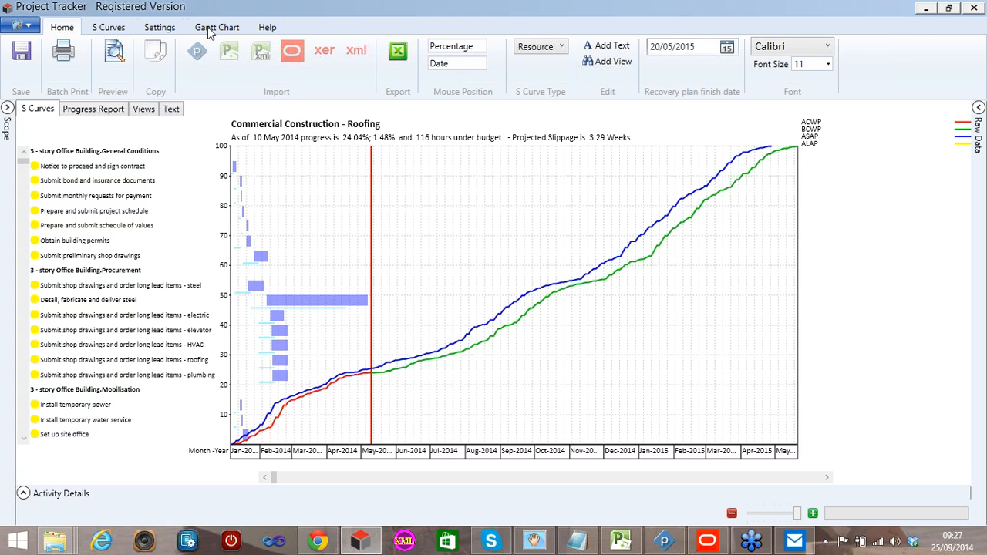
# Step: Change the S curve's target line colour to dark orange
pyautogui.click(160, 28)
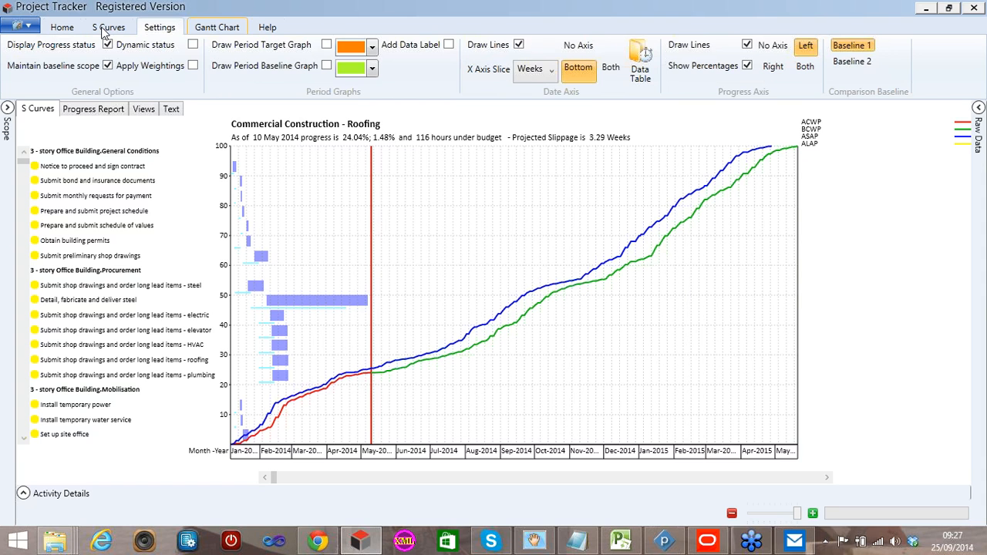
pyautogui.click(103, 31)
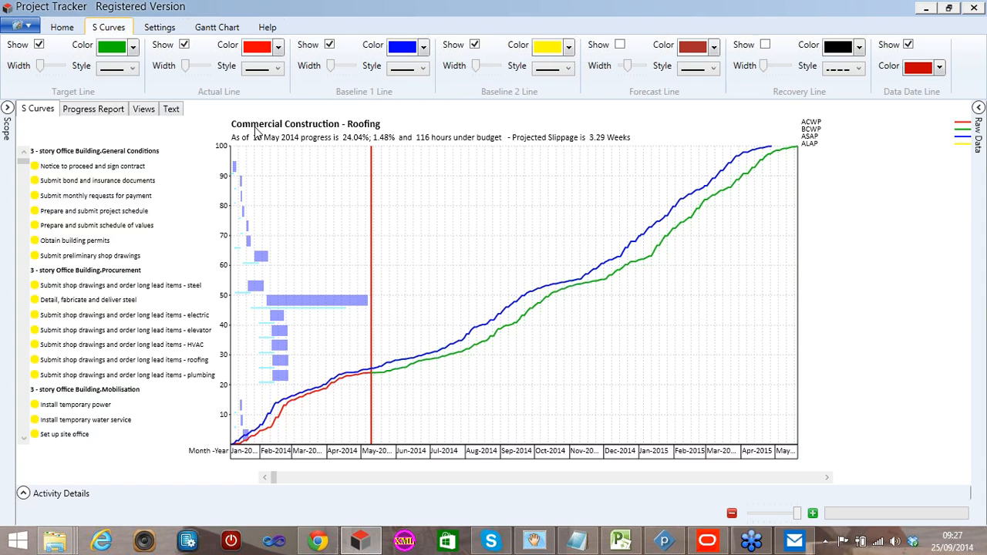
pyautogui.click(64, 27)
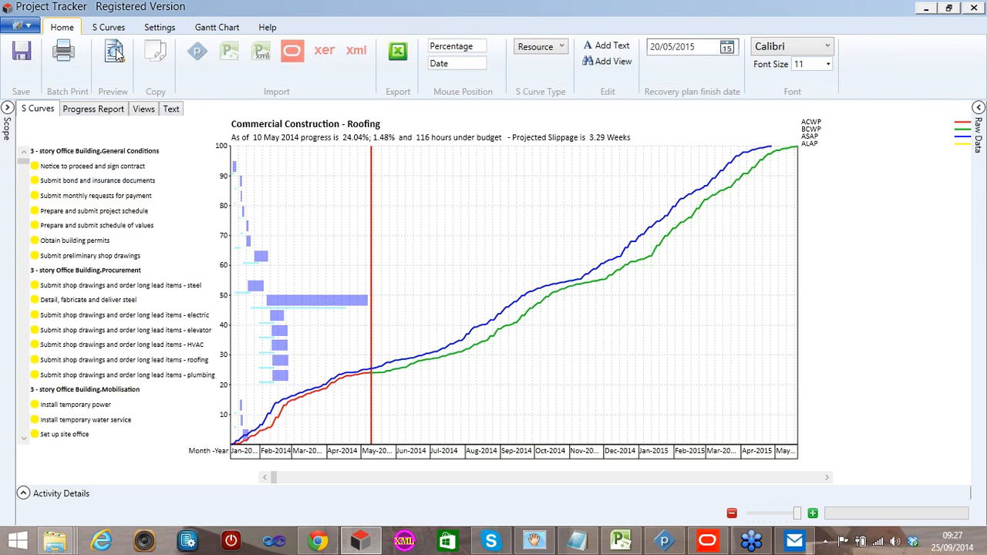
pyautogui.click(111, 30)
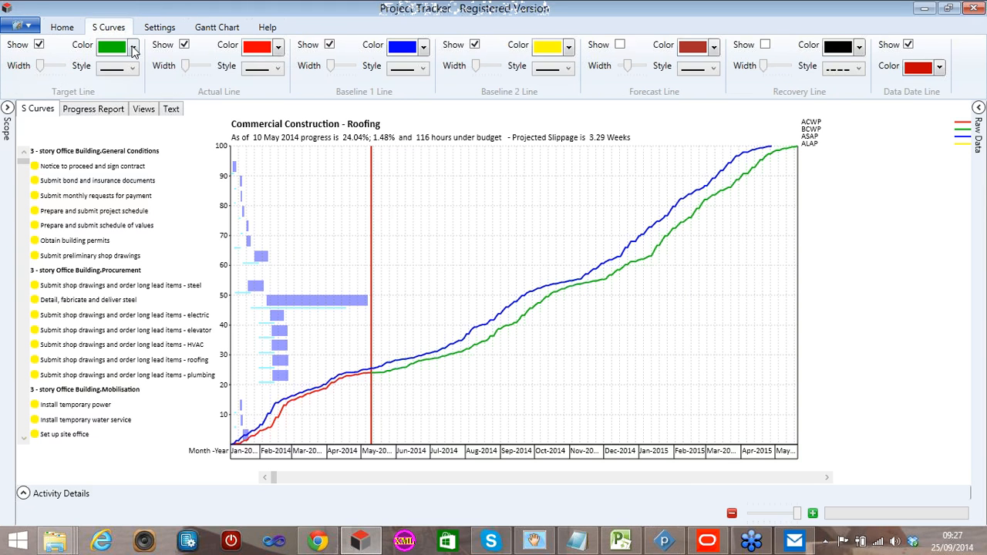
pyautogui.click(133, 47)
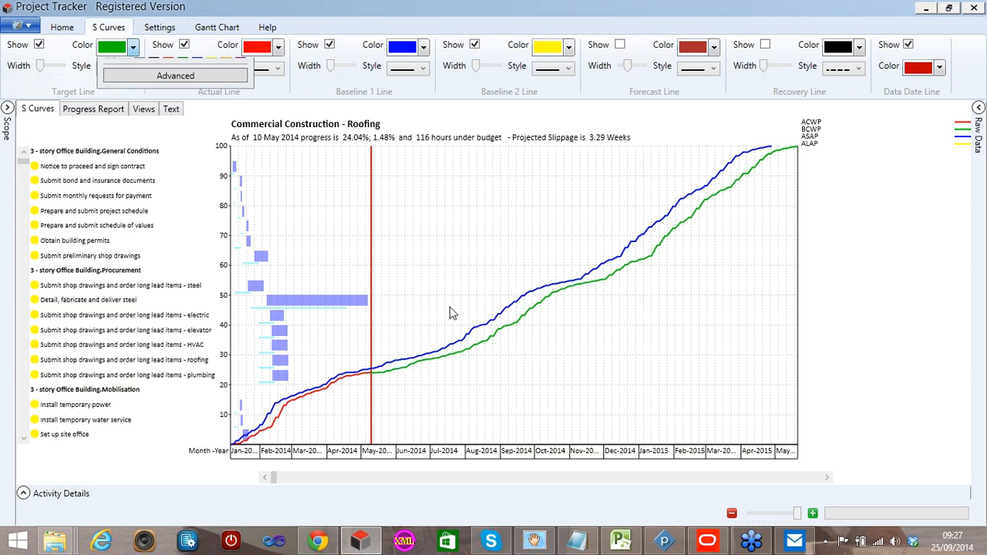
pyautogui.click(448, 308)
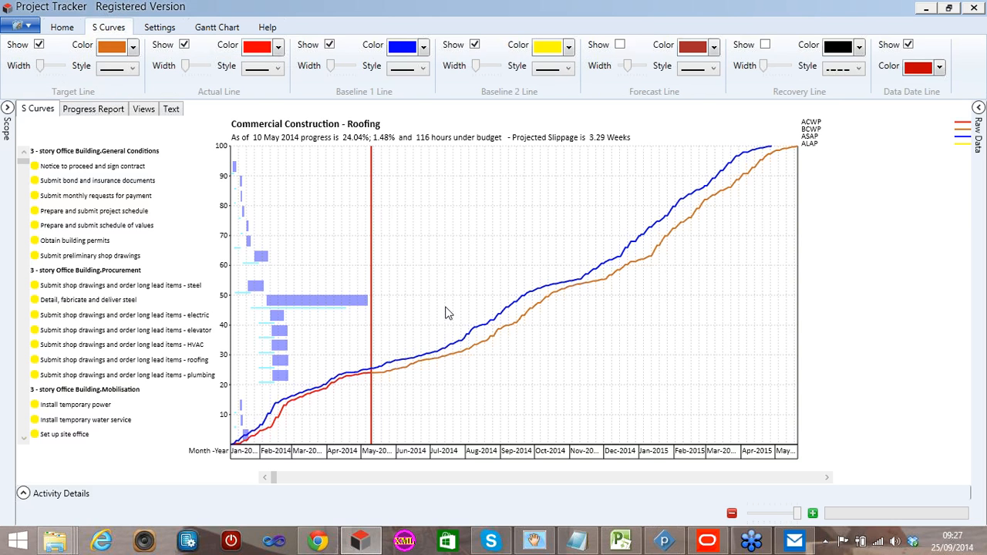
# Step: Show the period graph, date axis and progress axis settings for the S curve chart
pyautogui.click(158, 28)
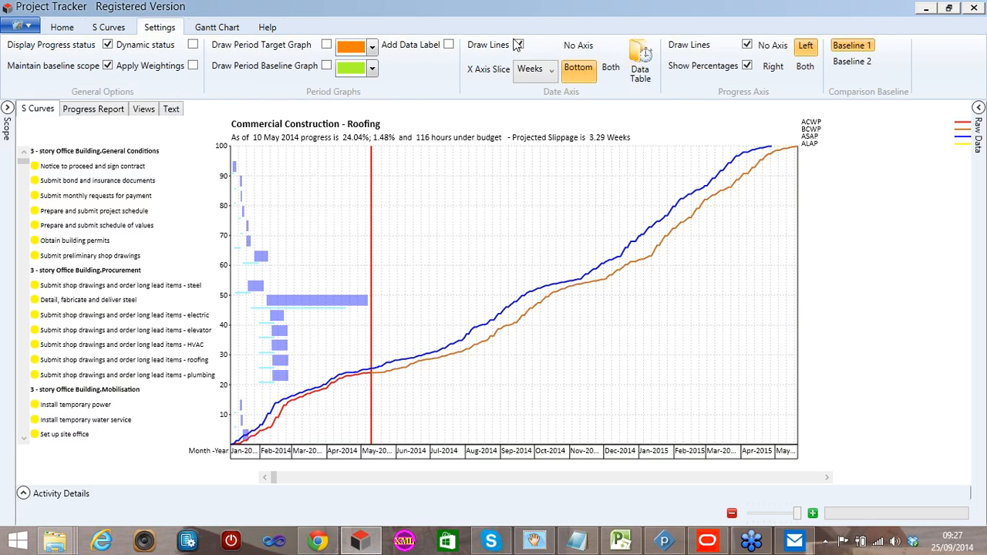
pyautogui.doubleClick(585, 390)
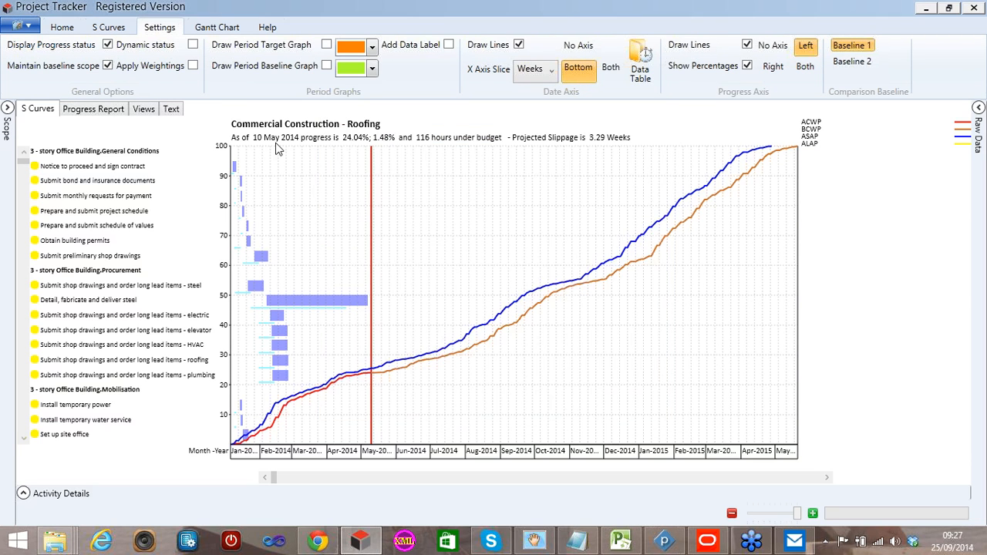